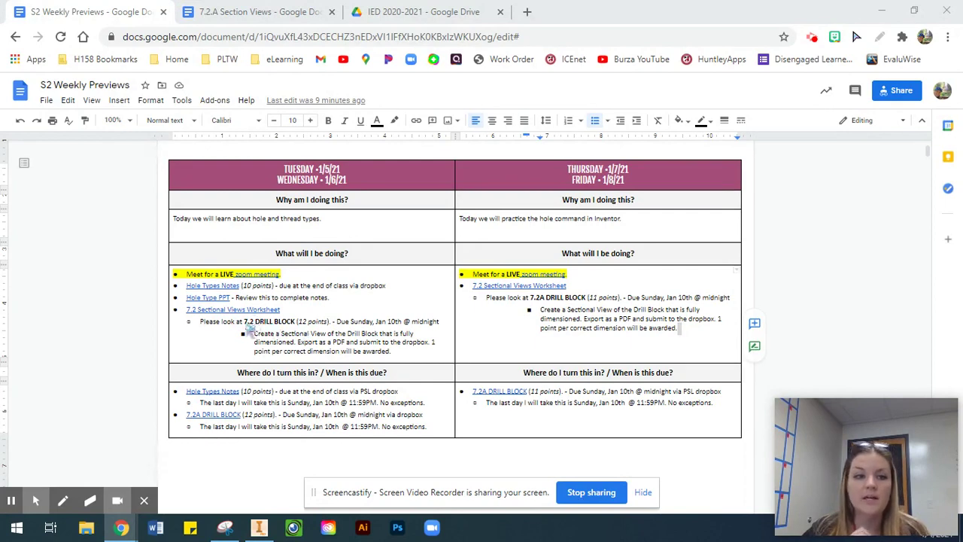
# Review the 7.2 DRILL BLOCK assignment in the weekly preview and its directions in the 7.2.A Section Views worksheet
pyautogui.moveTo(244, 324); pyautogui.dragTo(300, 333)
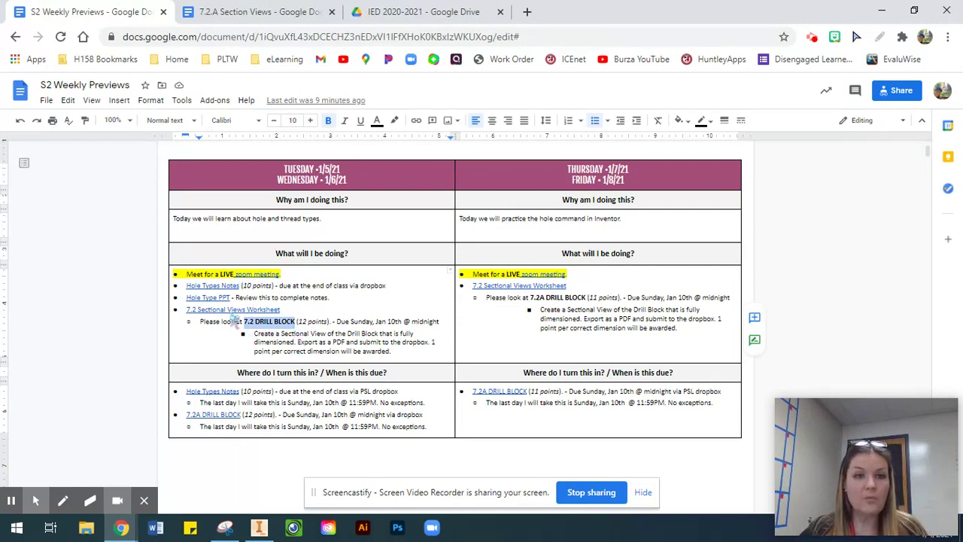
pyautogui.click(238, 9)
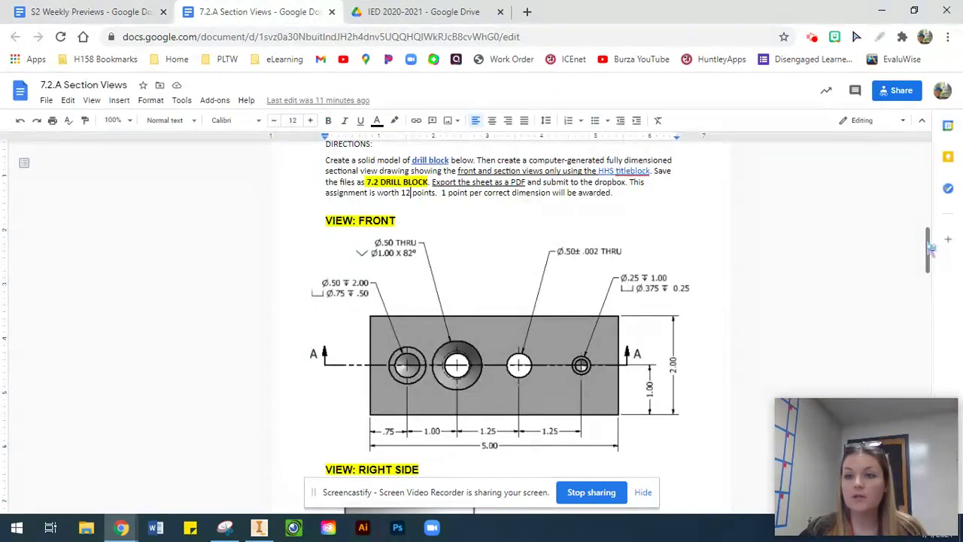
pyautogui.moveTo(931, 248)
pyautogui.mouseDown()
pyautogui.moveTo(931, 164)
pyautogui.moveTo(939, 241)
pyautogui.mouseUp()
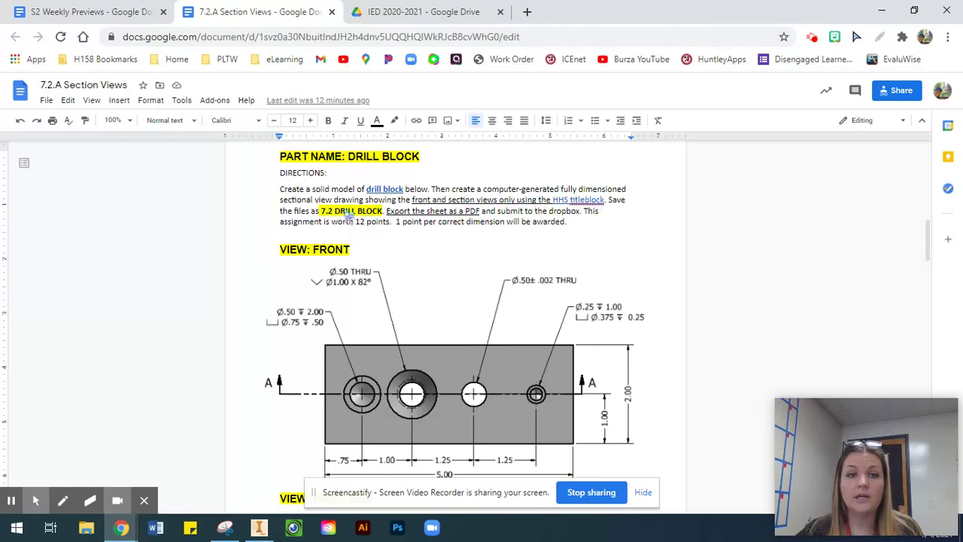
# Switch to Autodesk Inventor and examine the finished 7.2 DRILL BLOCK drawing and its part model from several angles
pyautogui.click(258, 528)
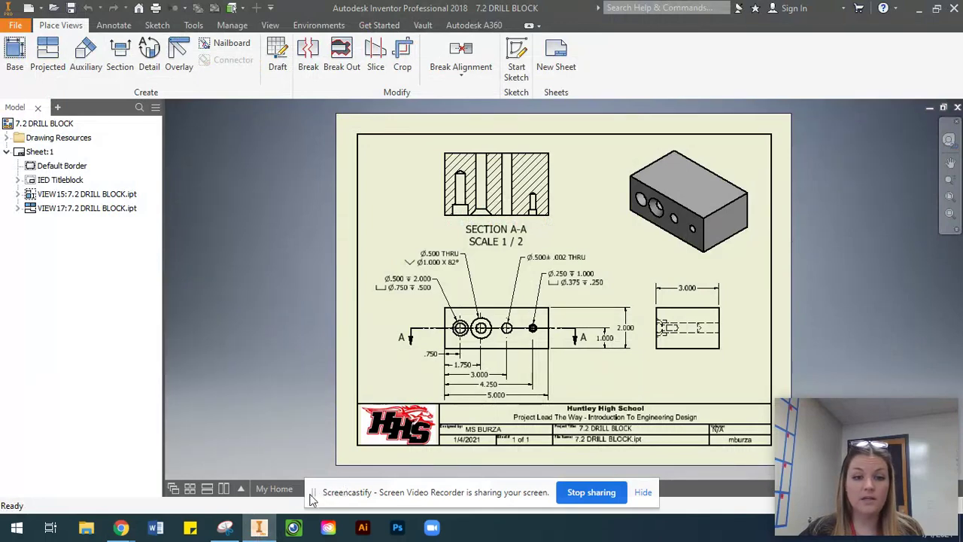
pyautogui.moveTo(315, 497); pyautogui.dragTo(328, 470)
pyautogui.click(656, 465)
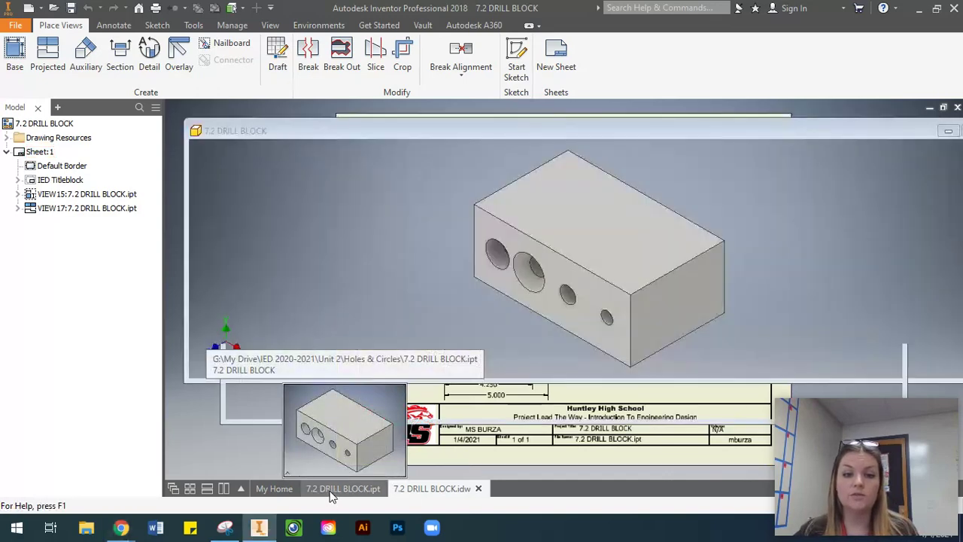
pyautogui.click(332, 494)
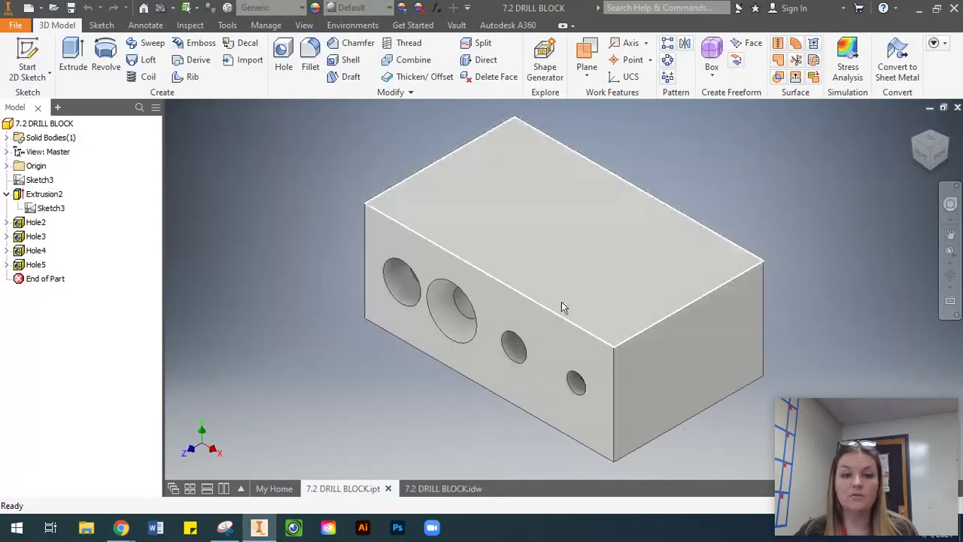
pyautogui.click(950, 275)
pyautogui.moveTo(585, 299); pyautogui.dragTo(462, 438)
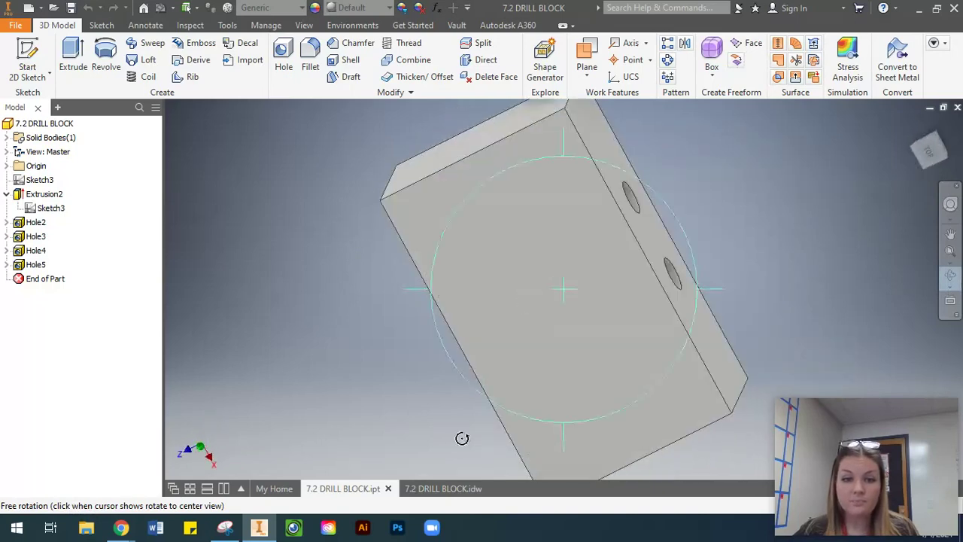
pyautogui.click(444, 489)
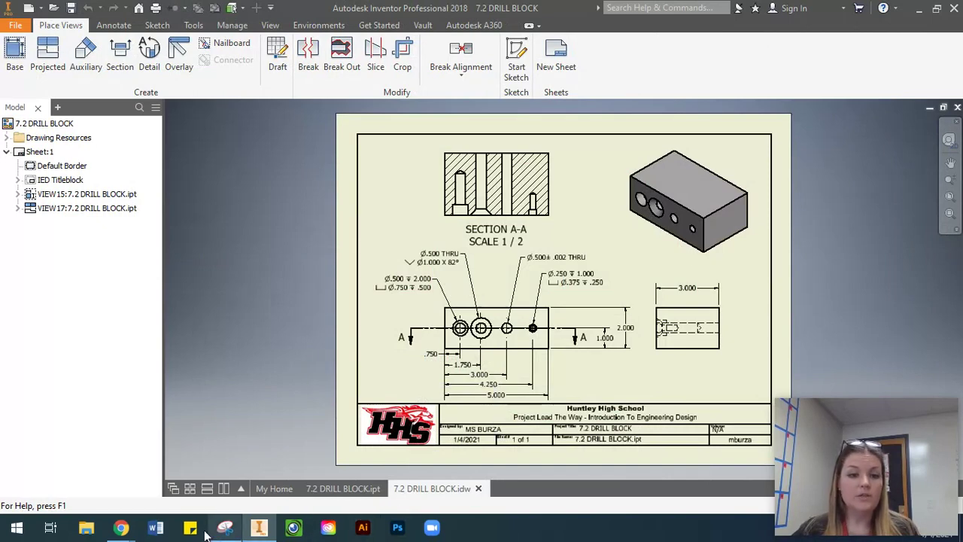
# Switch back to the 7.2.A Section Views worksheet in Chrome and examine the drill block's front and right side dimensions
pyautogui.moveTo(121, 527)
pyautogui.click(236, 476)
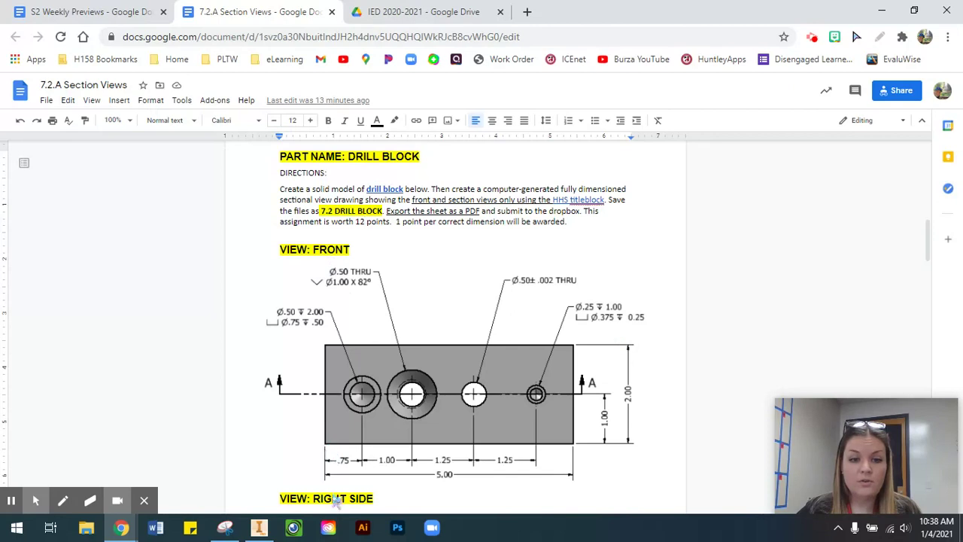
pyautogui.scroll(-5, 355, 485)
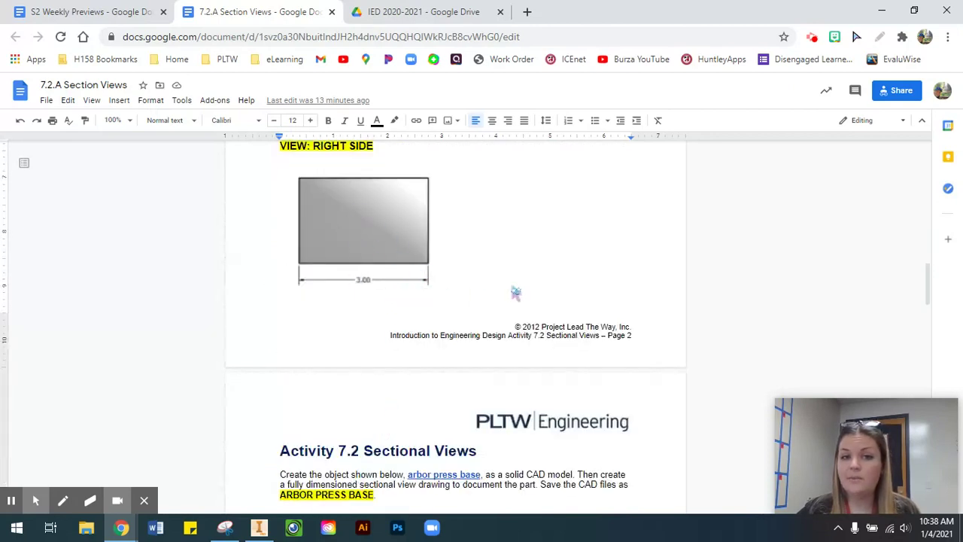
pyautogui.scroll(5, 547, 296)
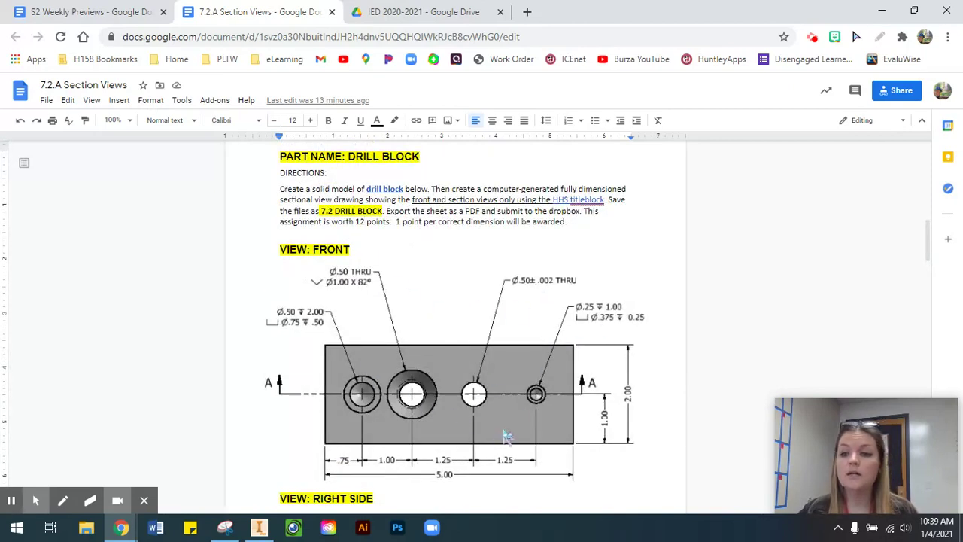
# Switch to Autodesk Inventor and create a new part from the Standard.ipt template, accepting the style library definitions
pyautogui.click(259, 529)
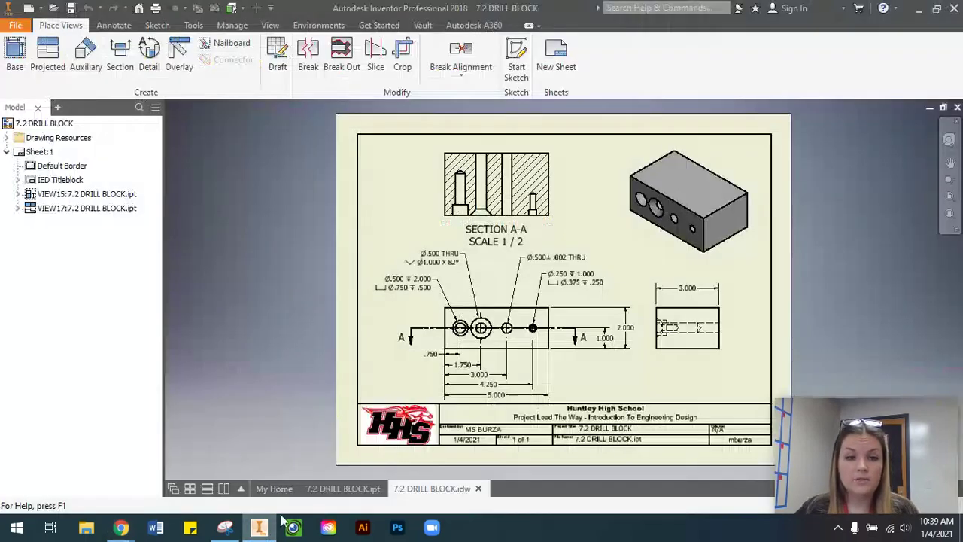
pyautogui.click(16, 26)
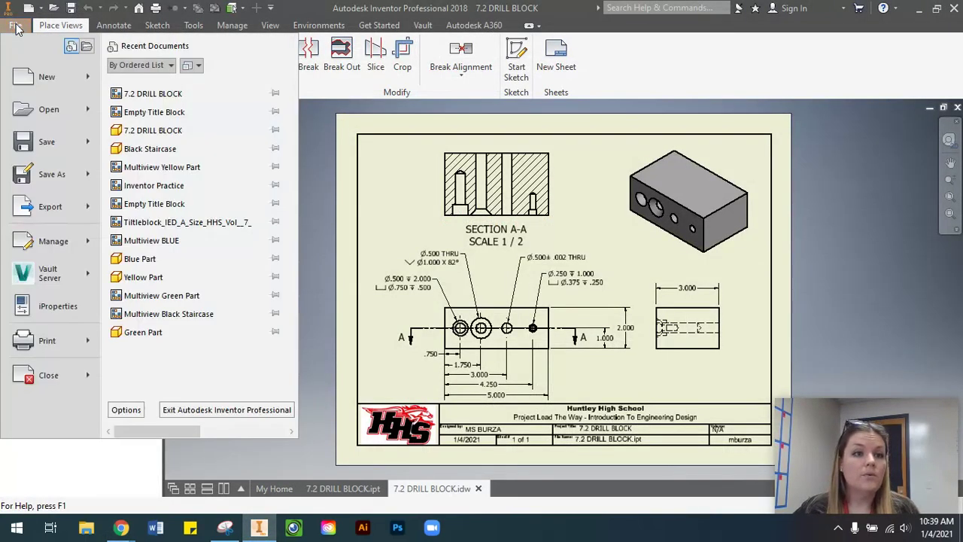
pyautogui.click(60, 86)
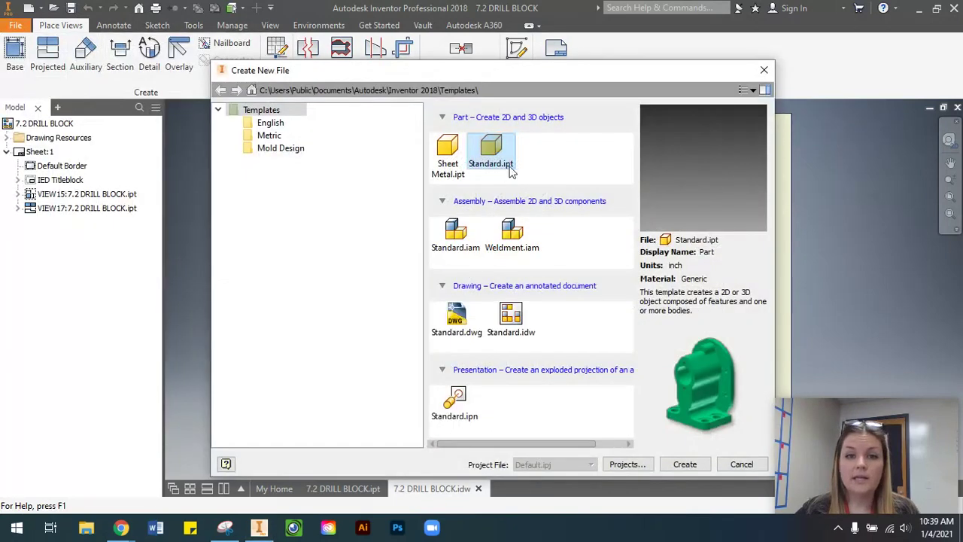
pyautogui.click(685, 465)
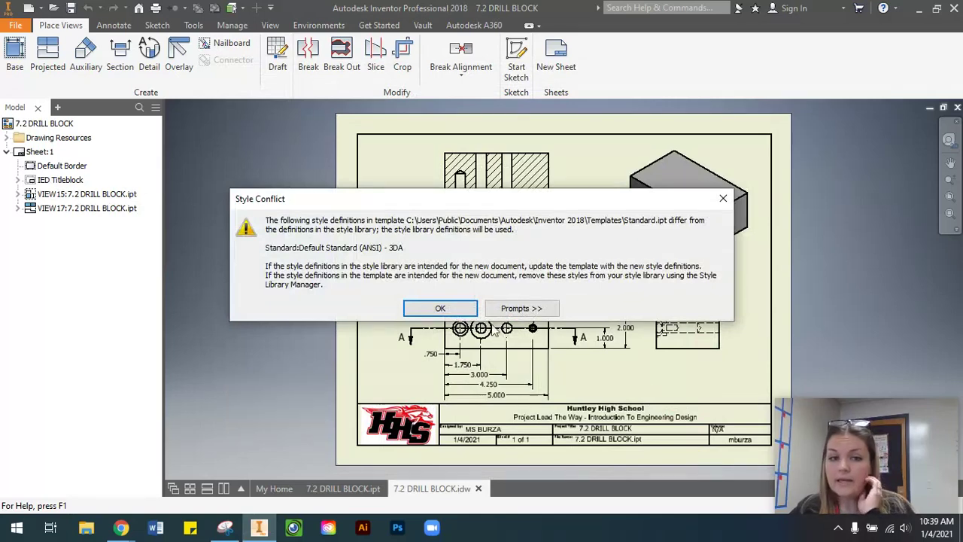
pyautogui.click(453, 309)
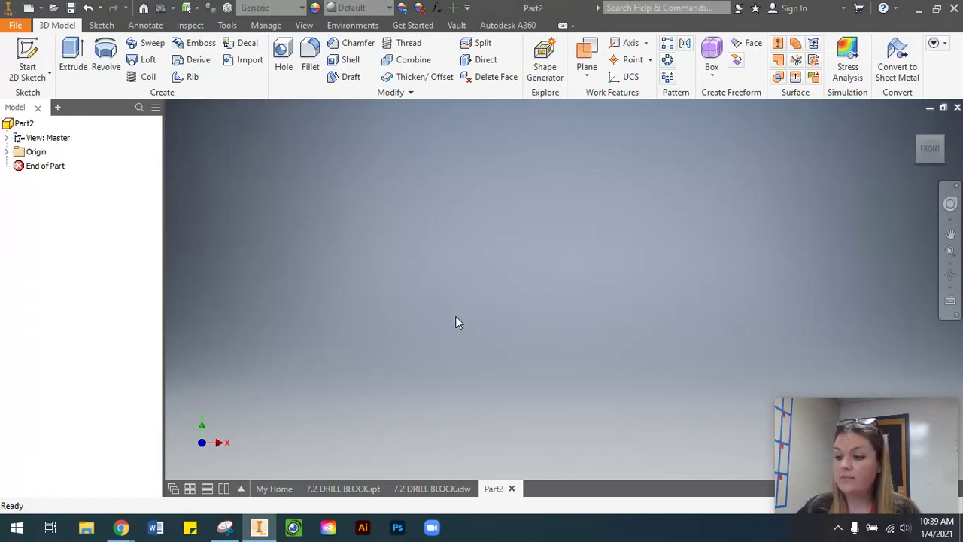
# Start saving the new part under a new name and browse up to the IED 2020-2021 folder
pyautogui.click(16, 25)
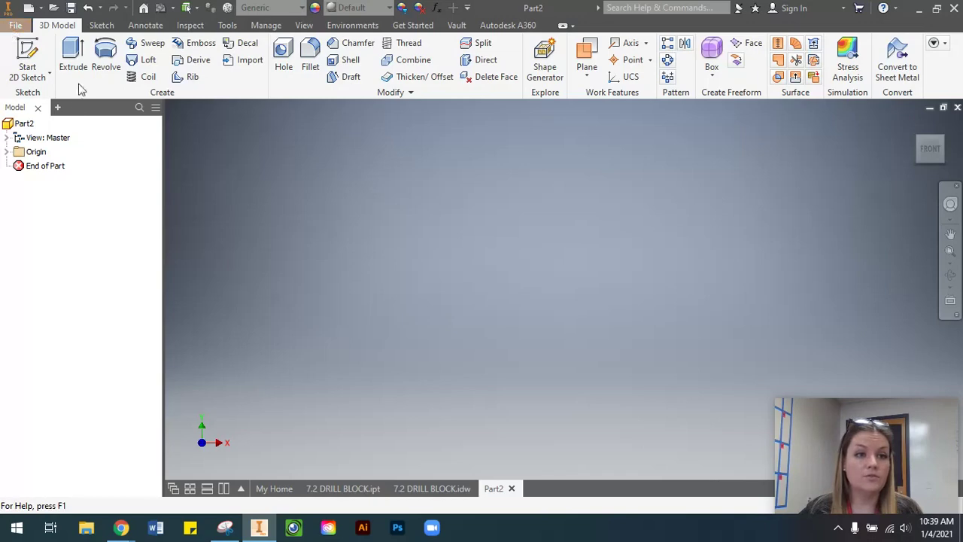
pyautogui.click(59, 181)
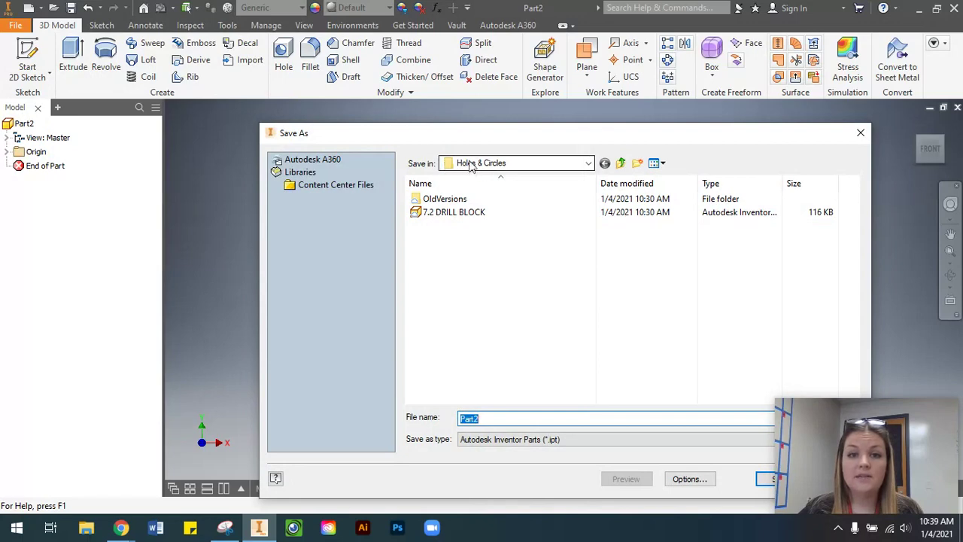
pyautogui.click(621, 163)
pyautogui.click(621, 163)
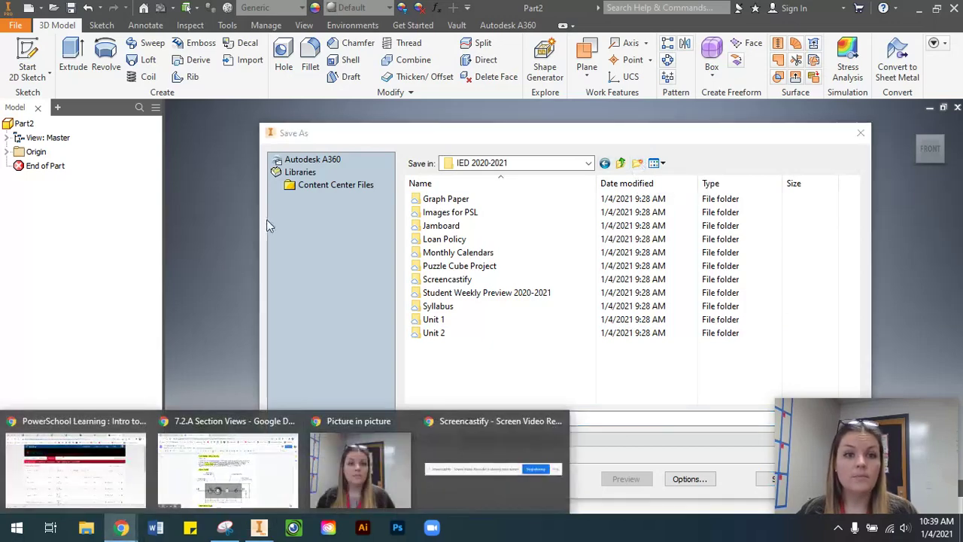
# Switch to Google Drive in Chrome and look at the IED 2020-2021 folder and its options for creating new items
pyautogui.click(226, 466)
pyautogui.click(389, 12)
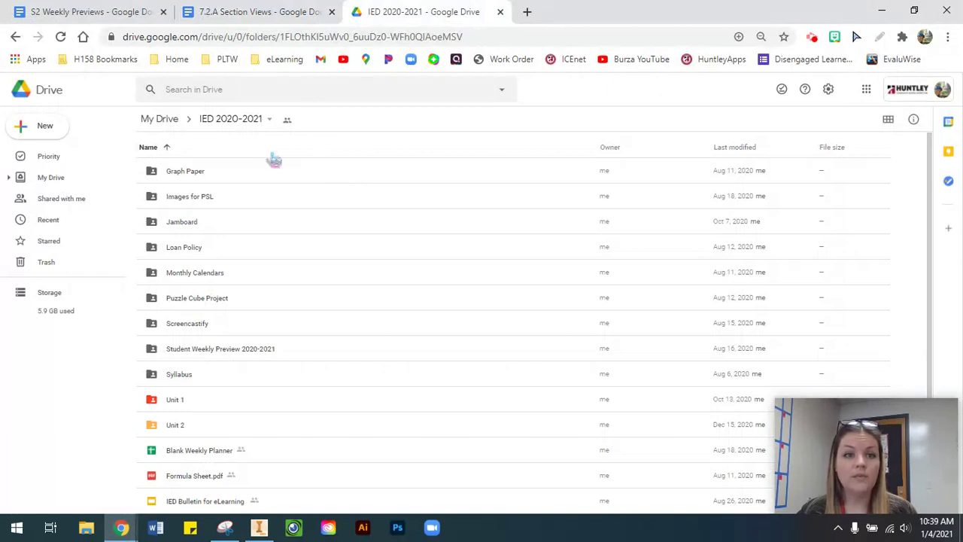
pyautogui.click(36, 120)
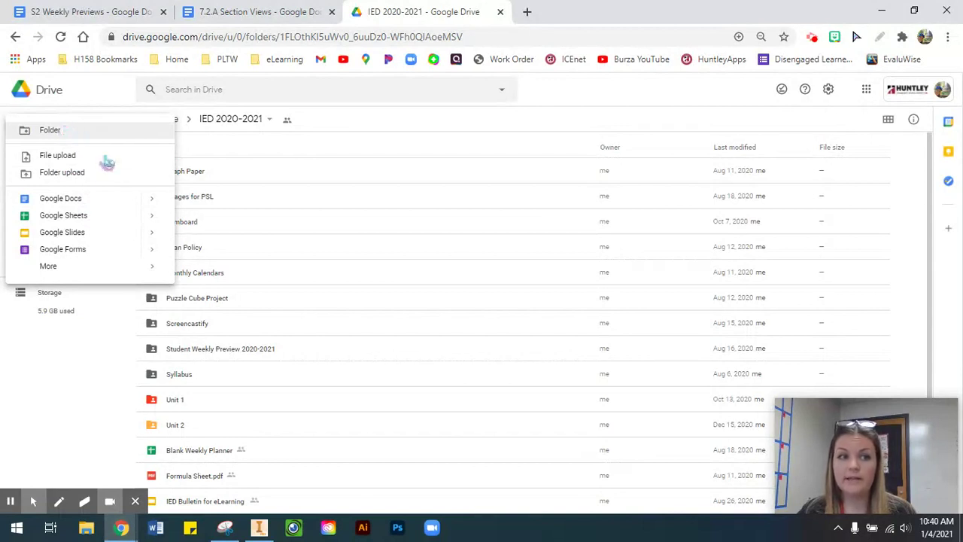
pyautogui.click(98, 103)
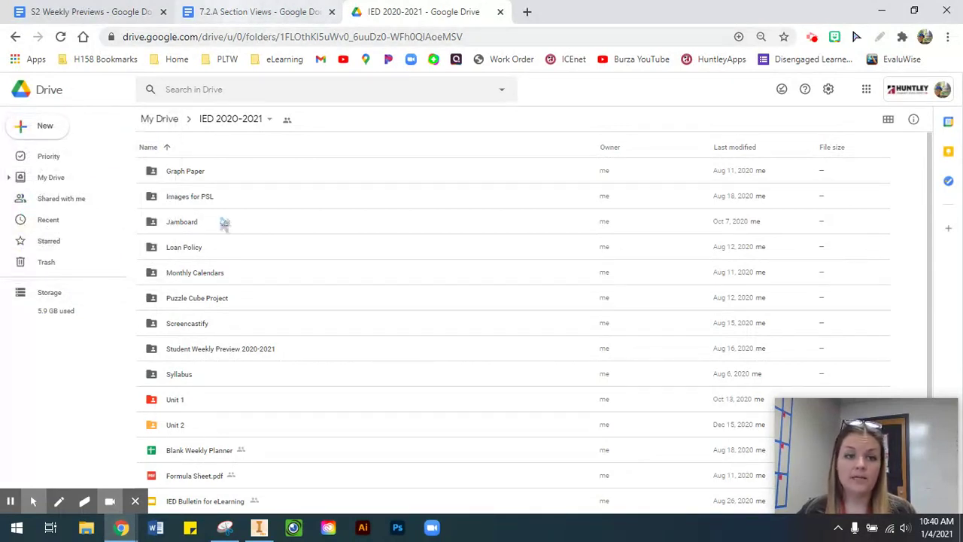
# Switch back to Autodesk Inventor and choose the Holes & Circles folder inside Unit 2 as the save location
pyautogui.click(259, 527)
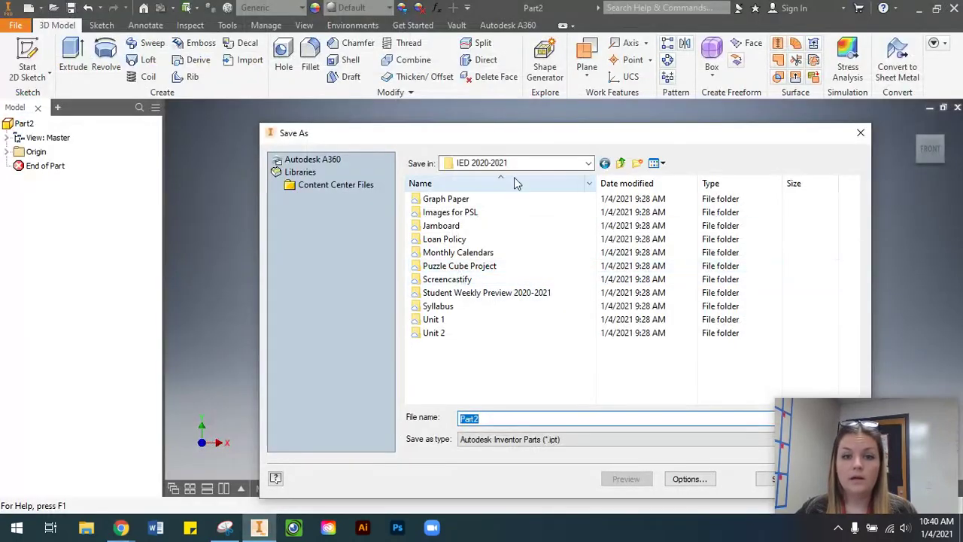
pyautogui.doubleClick(432, 337)
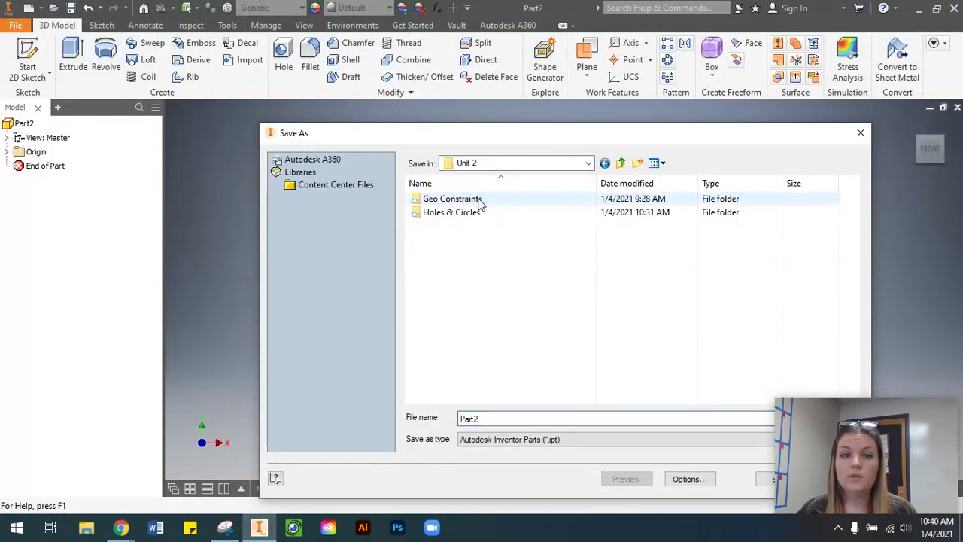
pyautogui.click(444, 215)
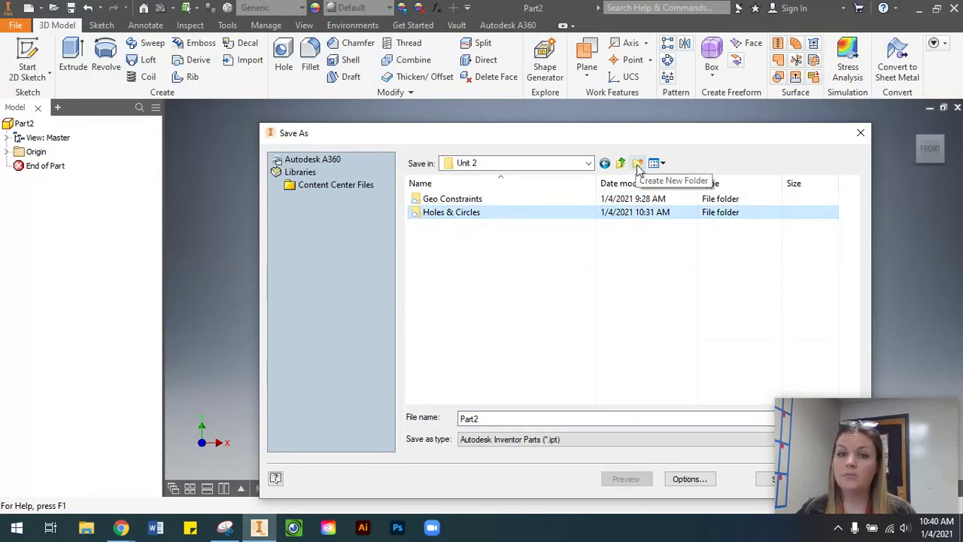
pyautogui.doubleClick(468, 217)
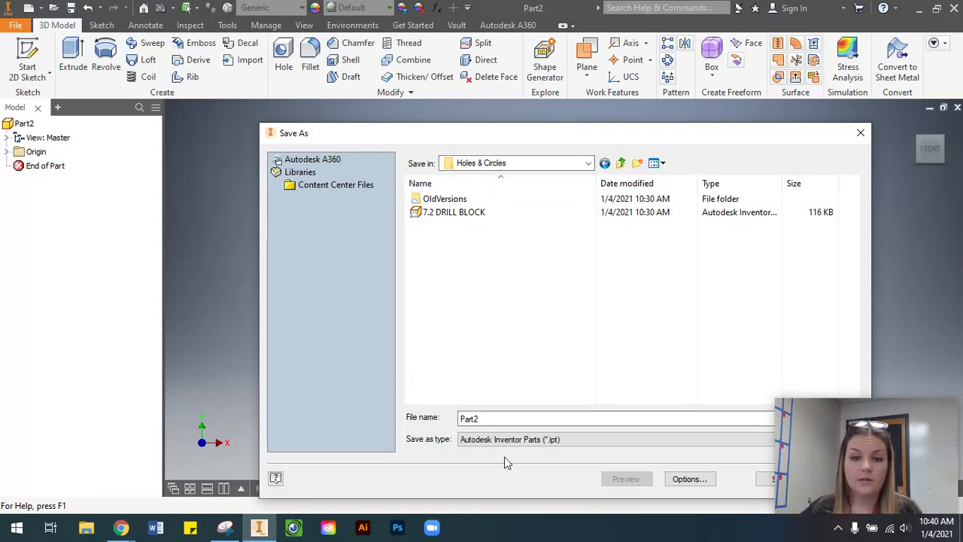
# Enter 7.2 DRILL BLOCK.ipt as the part's file name, but cancel the save
pyautogui.doubleClick(489, 419)
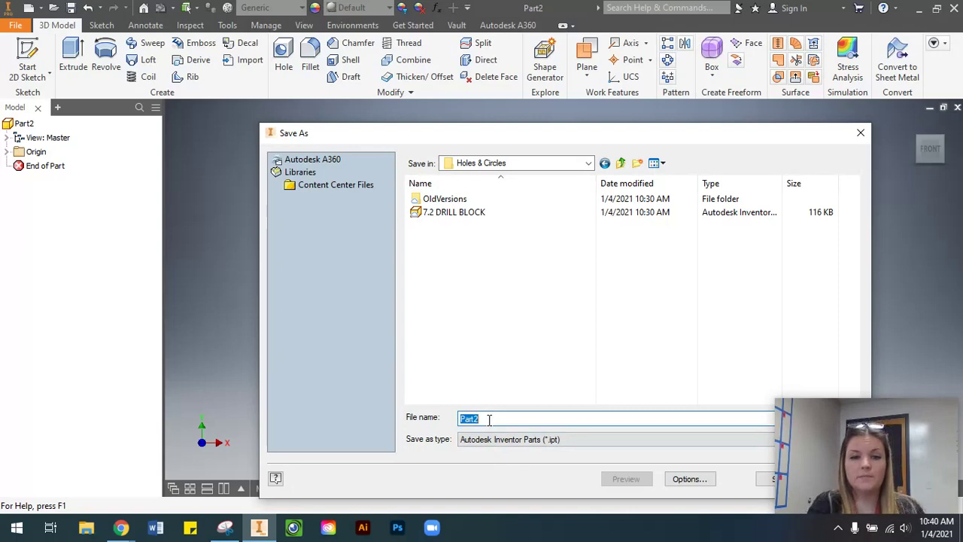
pyautogui.write('7')
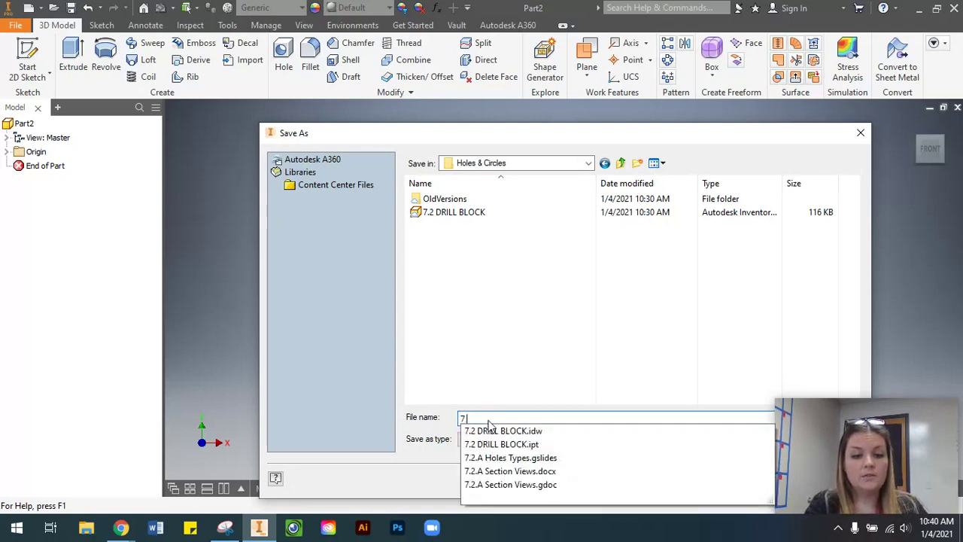
pyautogui.write('.2 Drill block')
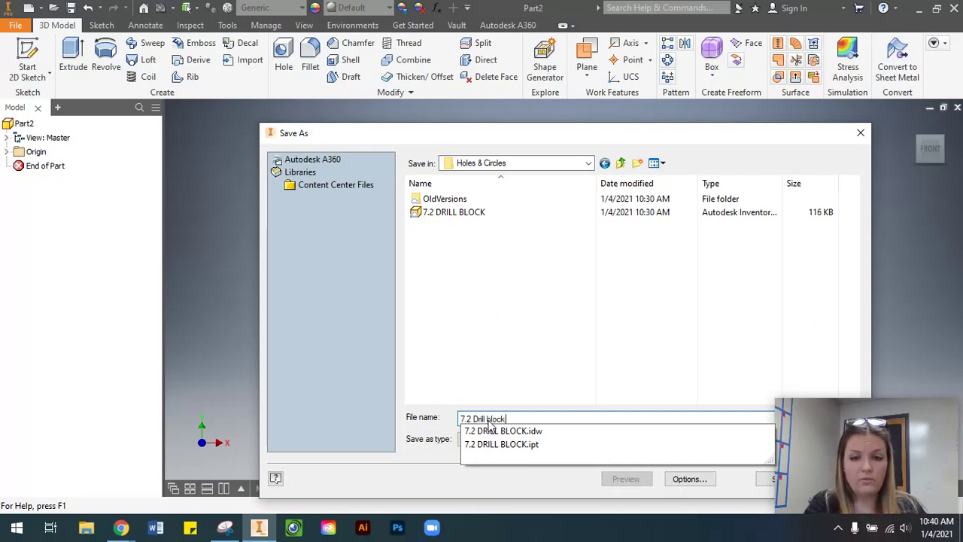
pyautogui.click(519, 444)
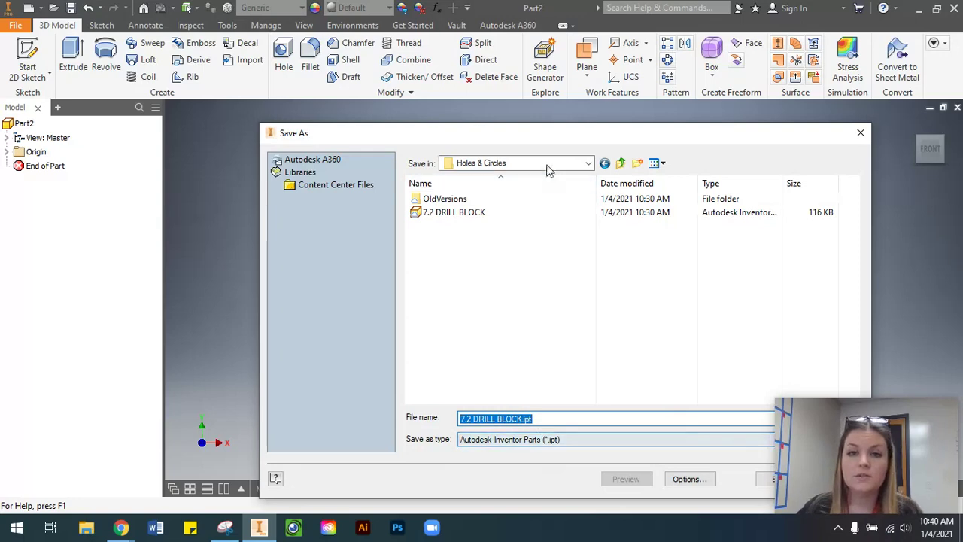
pyautogui.moveTo(538, 135); pyautogui.dragTo(412, 40)
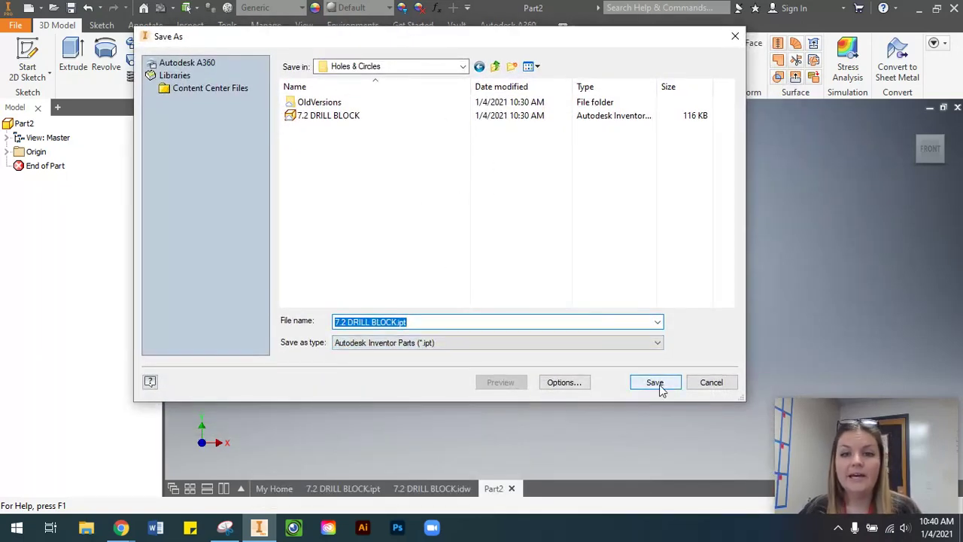
pyautogui.click(711, 383)
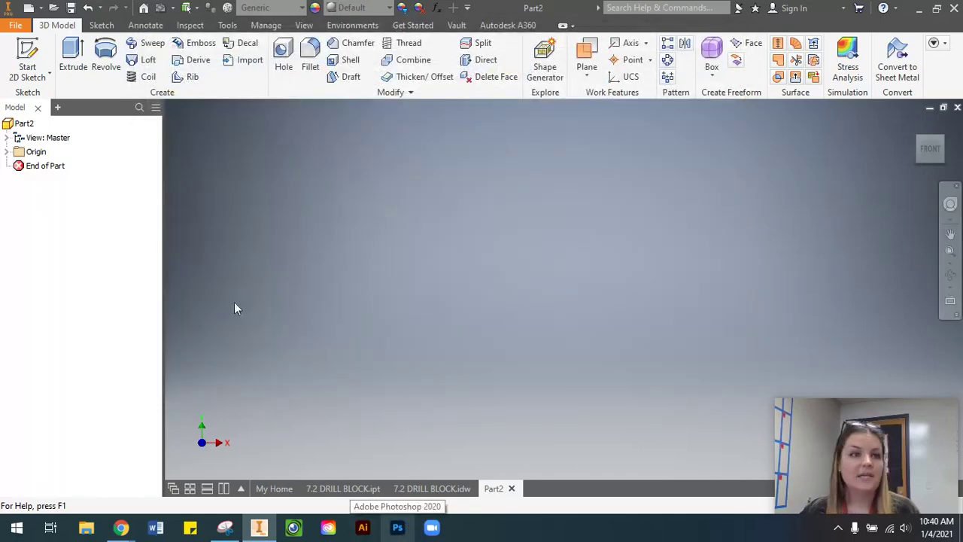
# Start a 2D sketch on the front (XY) origin plane of the new part
pyautogui.click(28, 52)
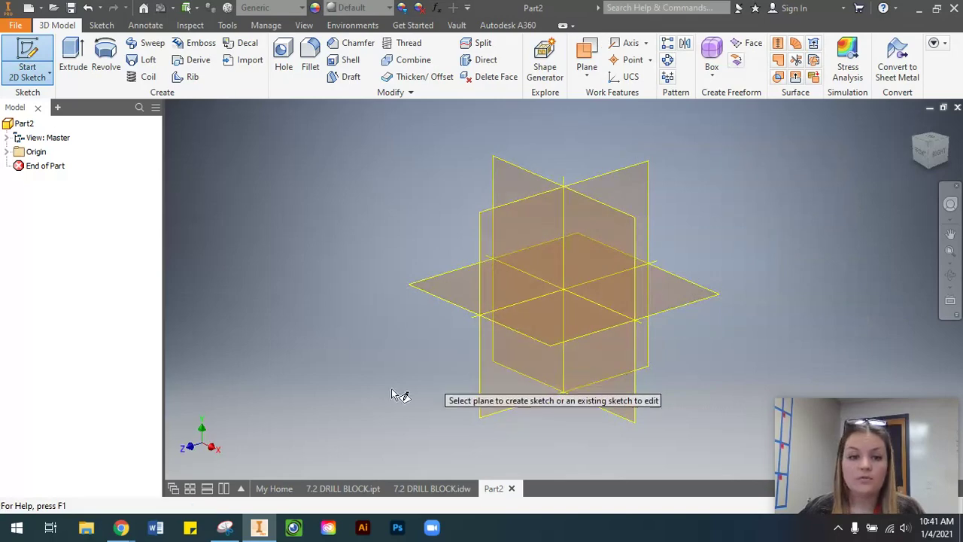
pyautogui.click(595, 222)
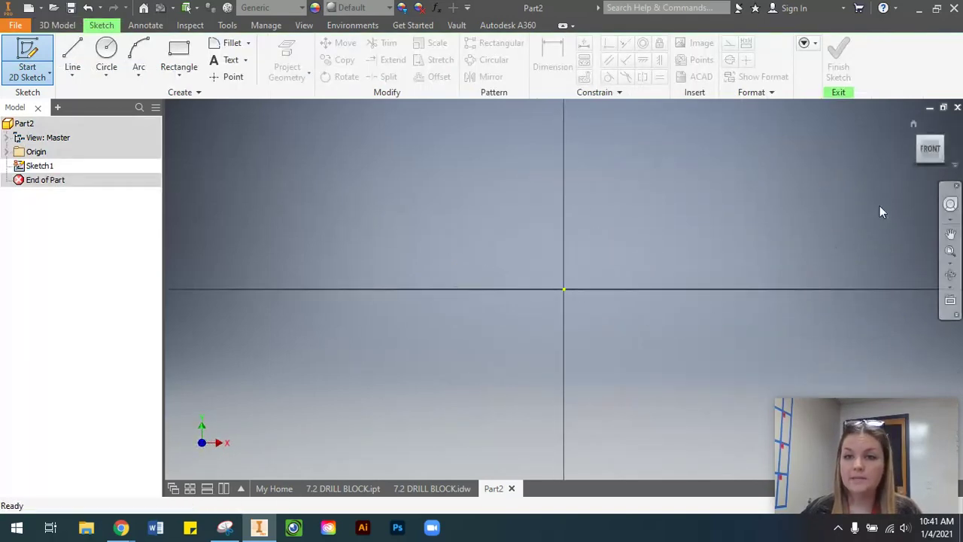
pyautogui.moveTo(880, 209)
pyautogui.mouseDown(button='middle')
pyautogui.moveTo(658, 271)
pyautogui.moveTo(577, 334)
pyautogui.mouseUp(button='middle')
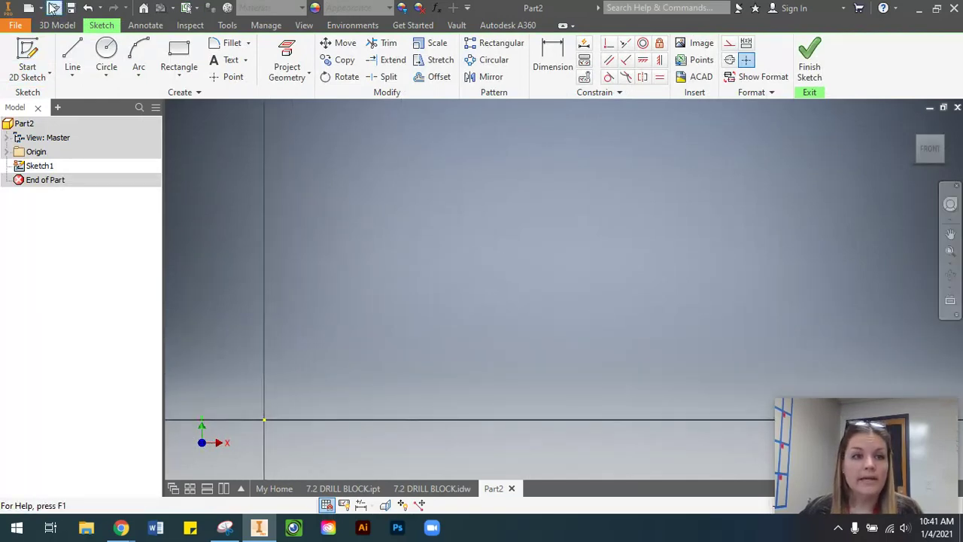
# Draw a 5 in by 2 in rectangle with its lower-left corner at the sketch origin
pyautogui.click(185, 56)
pyautogui.click(264, 419)
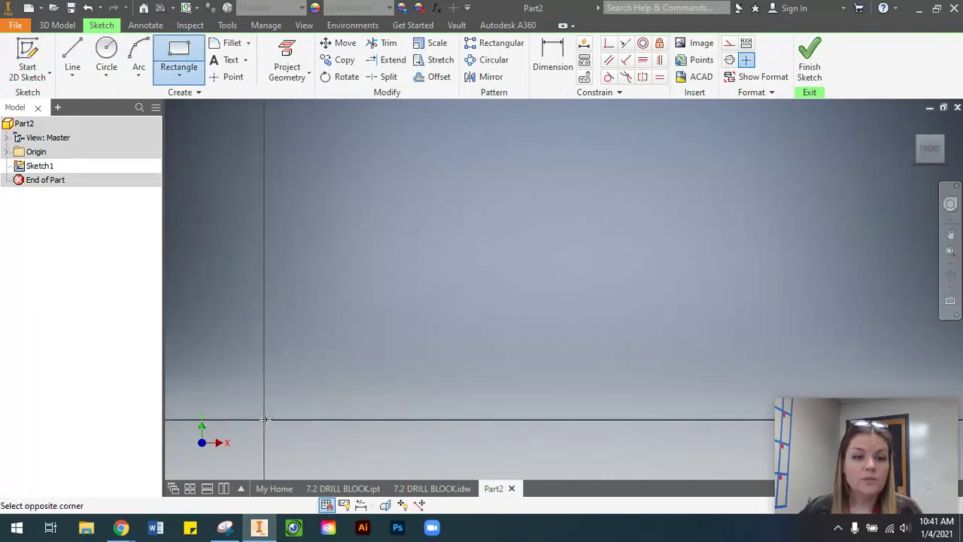
pyautogui.write('5')
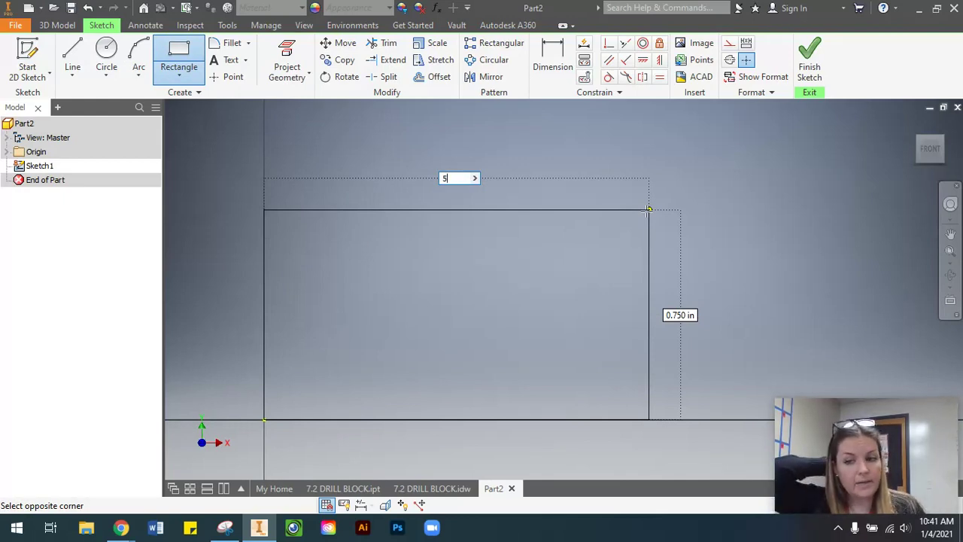
pyautogui.press('Tab')
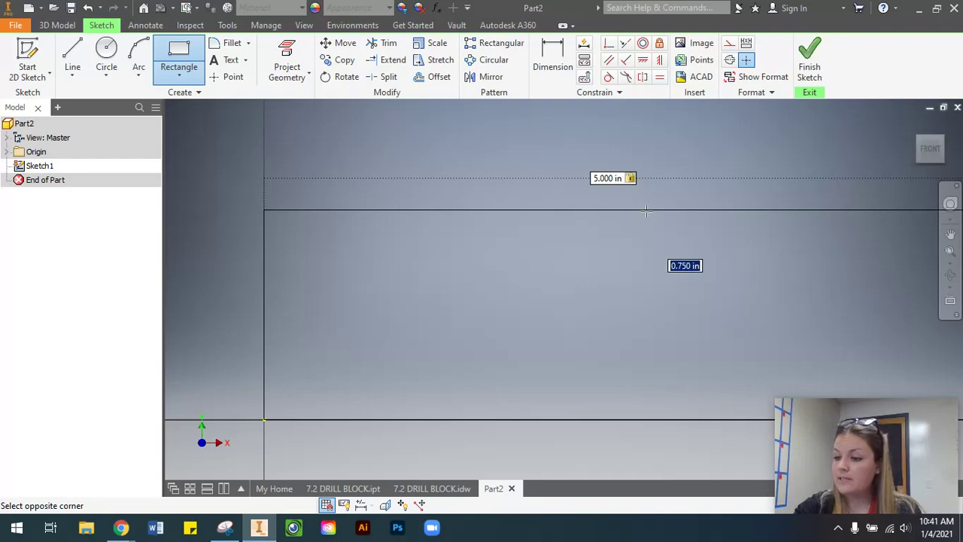
pyautogui.write('2')
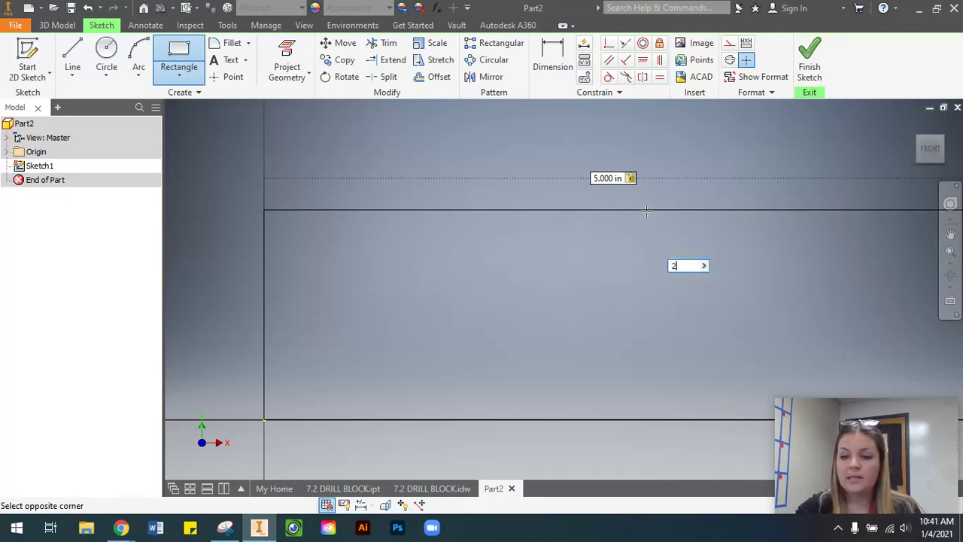
pyautogui.press('Return')
pyautogui.scroll(4, 655, 210)
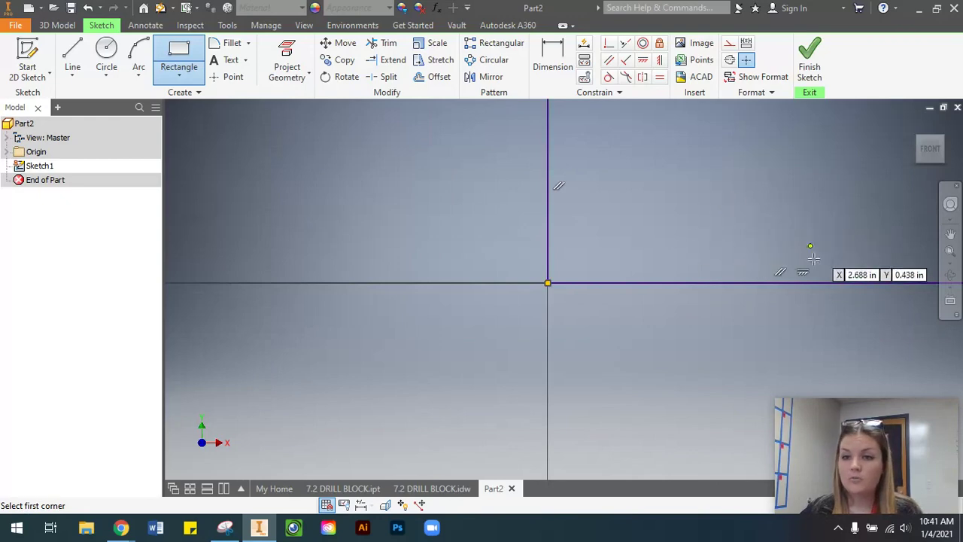
pyautogui.click(932, 149)
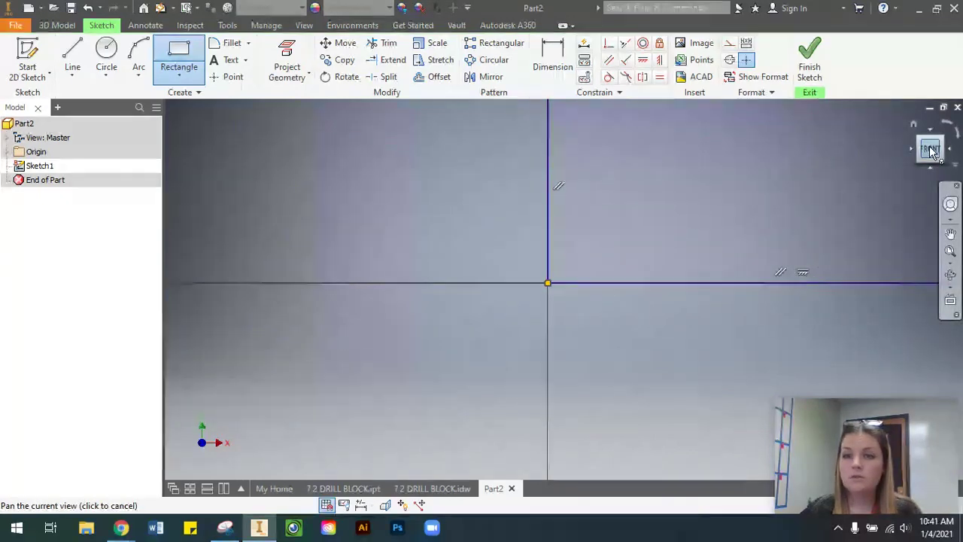
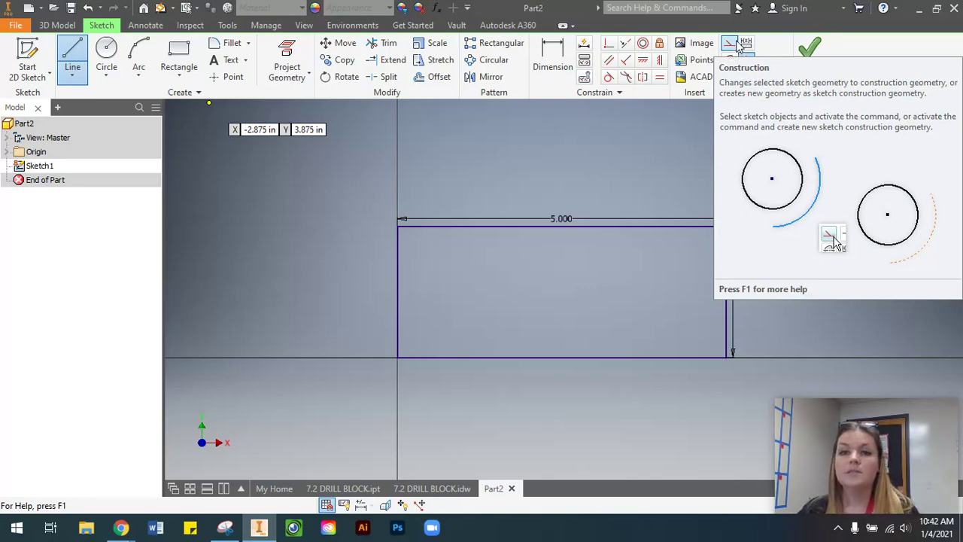
# Draw a horizontal construction line between the midpoints of the rectangle's left and right edges
pyautogui.click(740, 47)
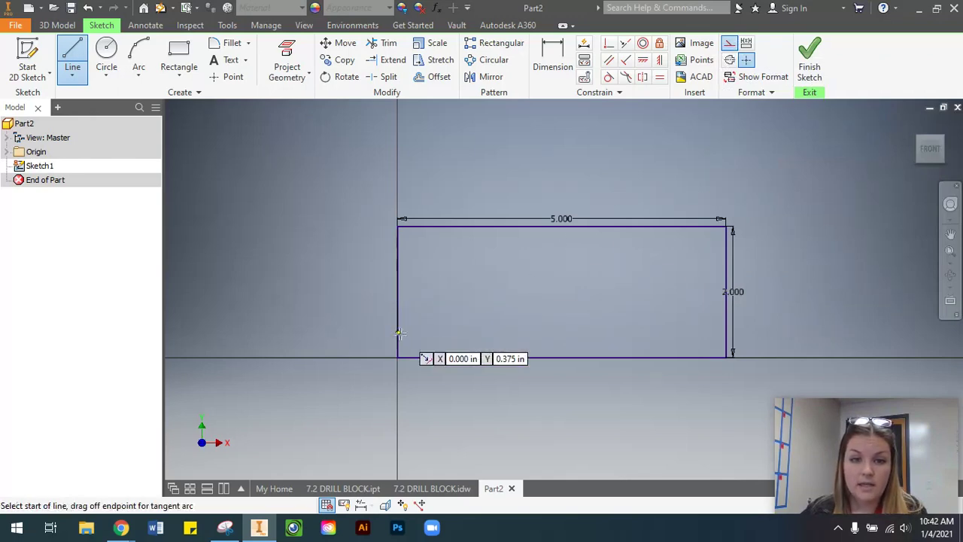
pyautogui.click(398, 292)
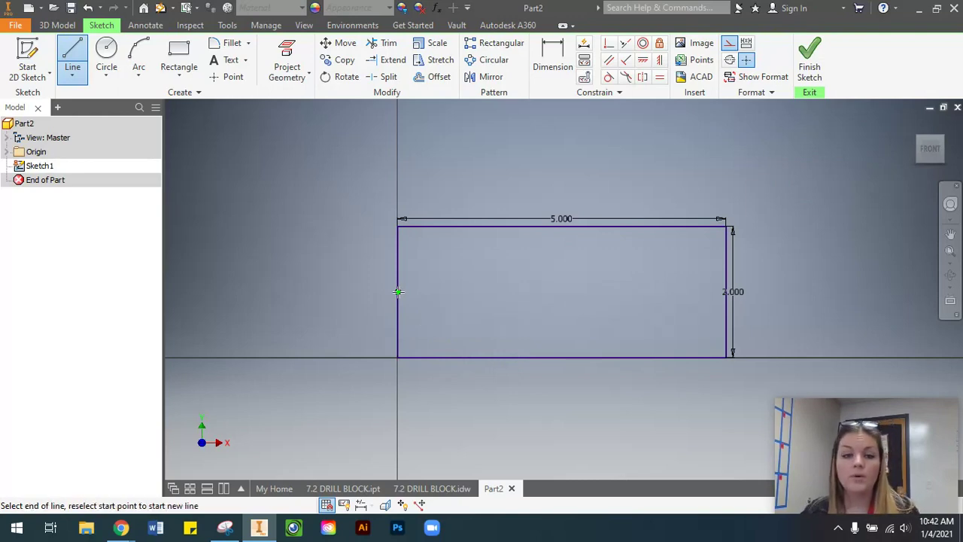
pyautogui.click(725, 292)
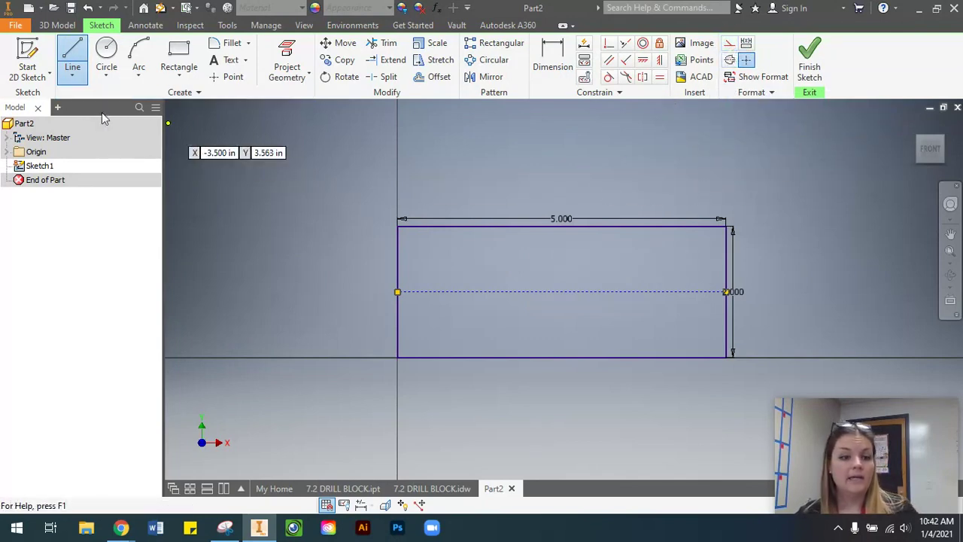
pyautogui.click(72, 59)
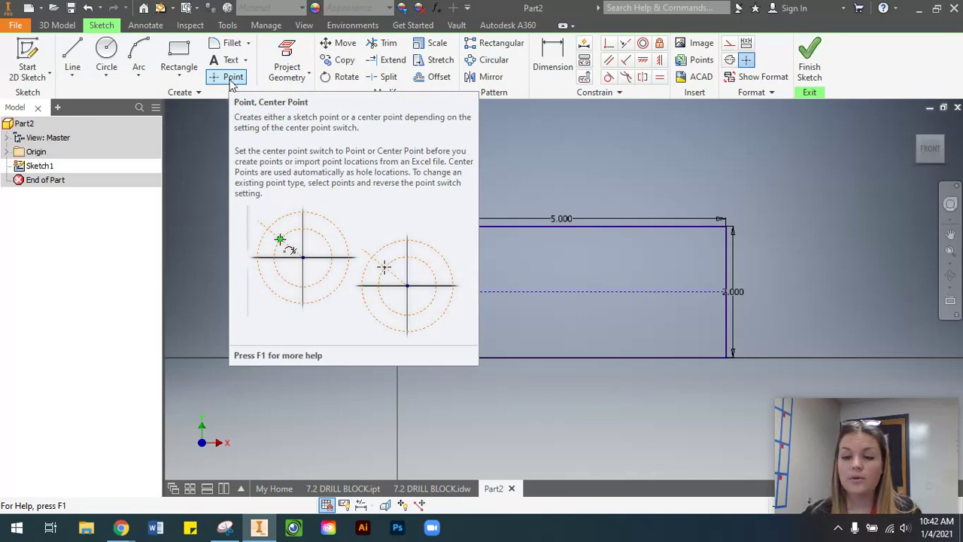
# Check the hole spacing in the 7.2.A Section Views worksheet and place a center point on the construction line at X 0.750 in, Y 1.000 in
pyautogui.click(232, 78)
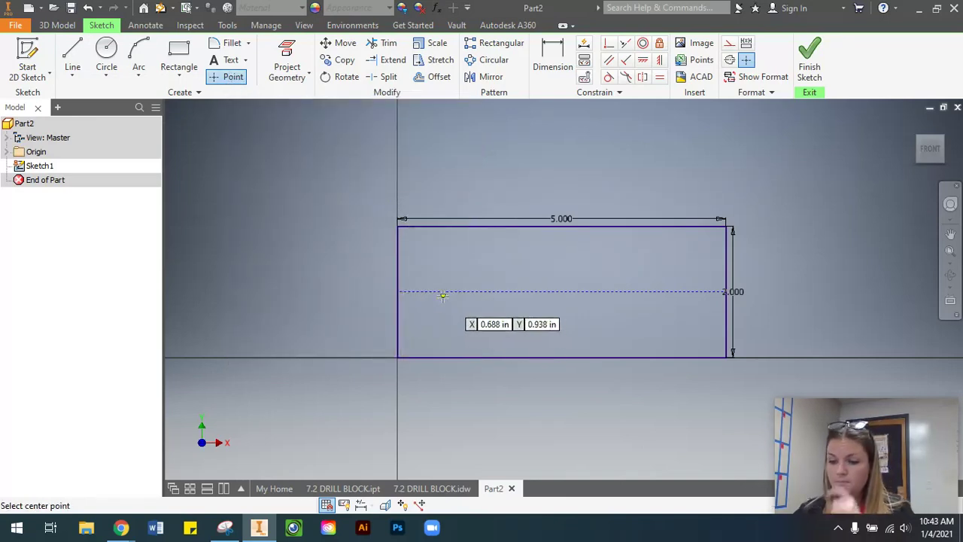
pyautogui.moveTo(120, 527)
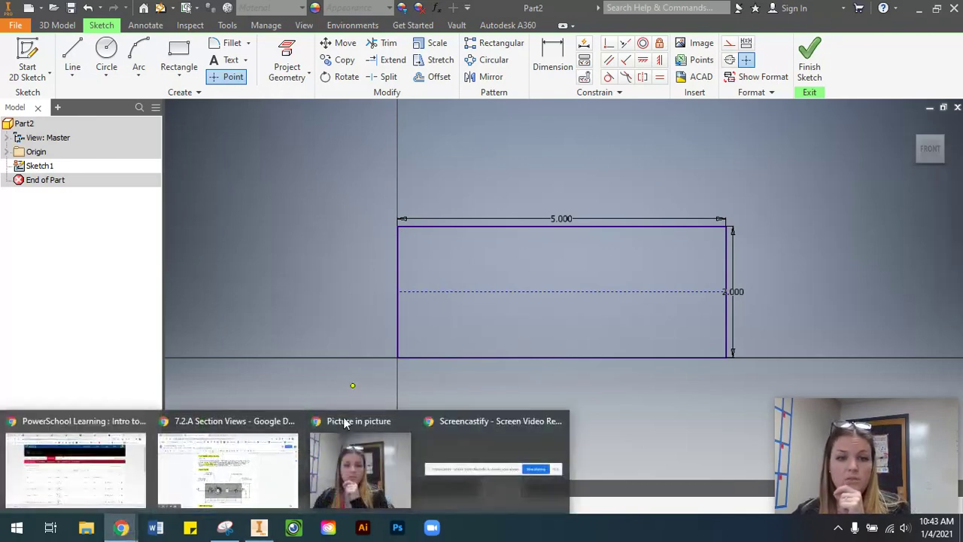
pyautogui.click(260, 476)
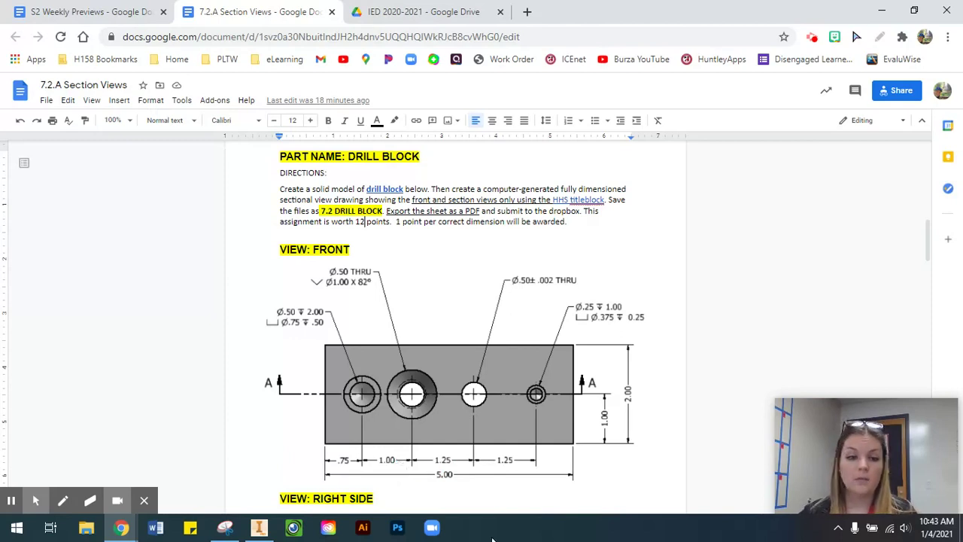
pyautogui.click(259, 527)
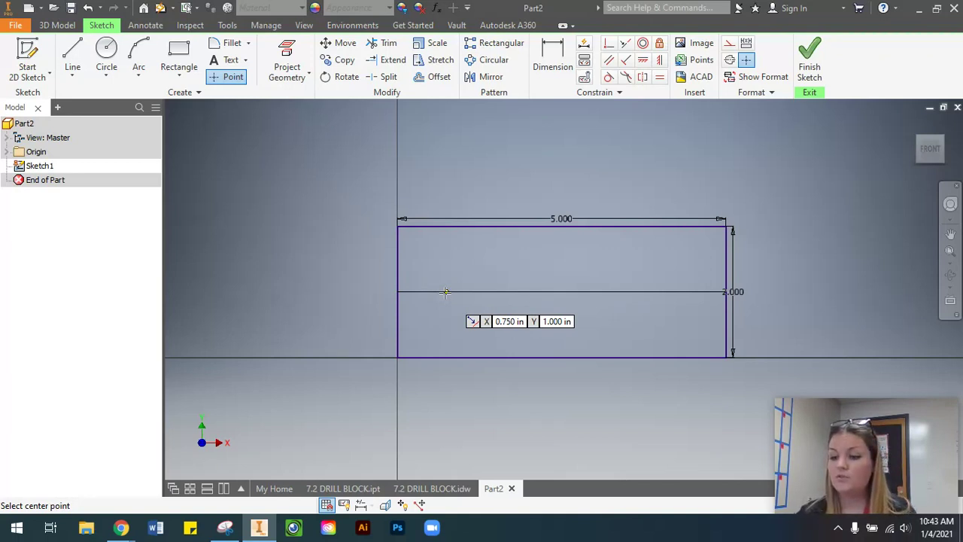
pyautogui.click(329, 506)
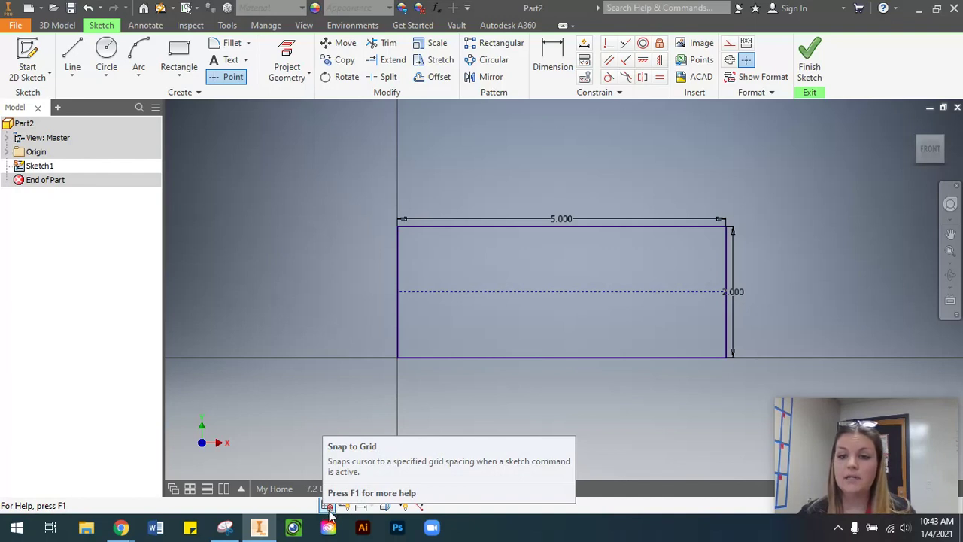
pyautogui.click(447, 292)
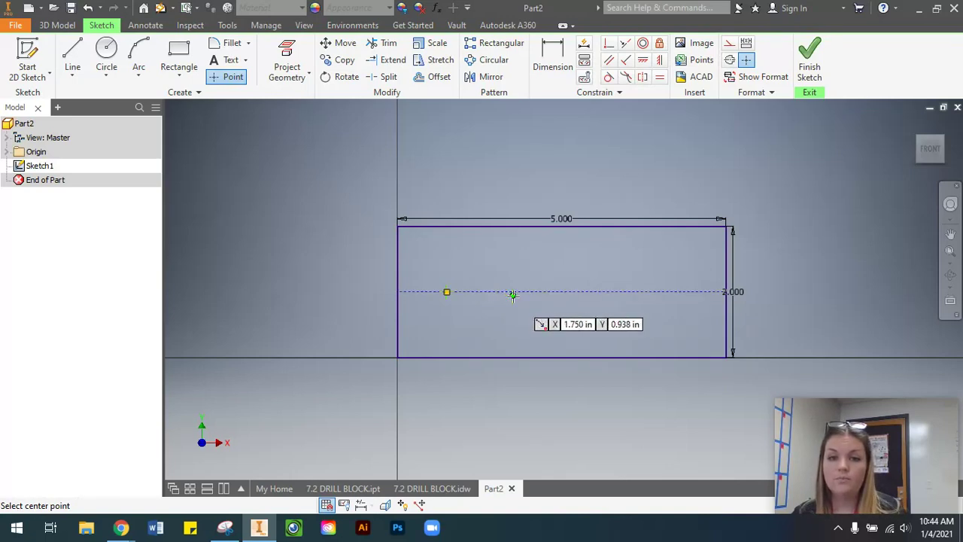
# Place a second center point on the construction line at X 1.750 in, Y 1.000 in
pyautogui.scroll(-2, 518, 296)
pyautogui.scroll(5, 519, 297)
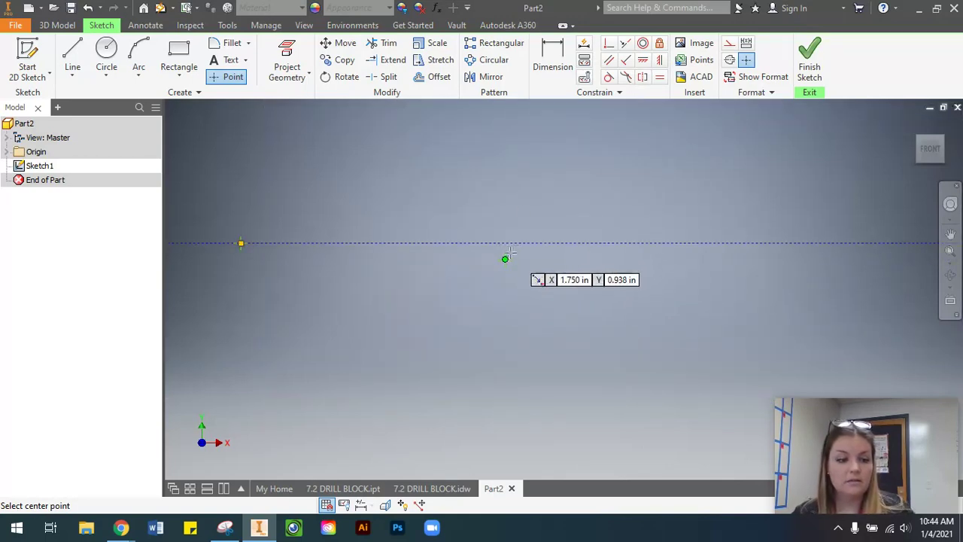
pyautogui.press('Escape')
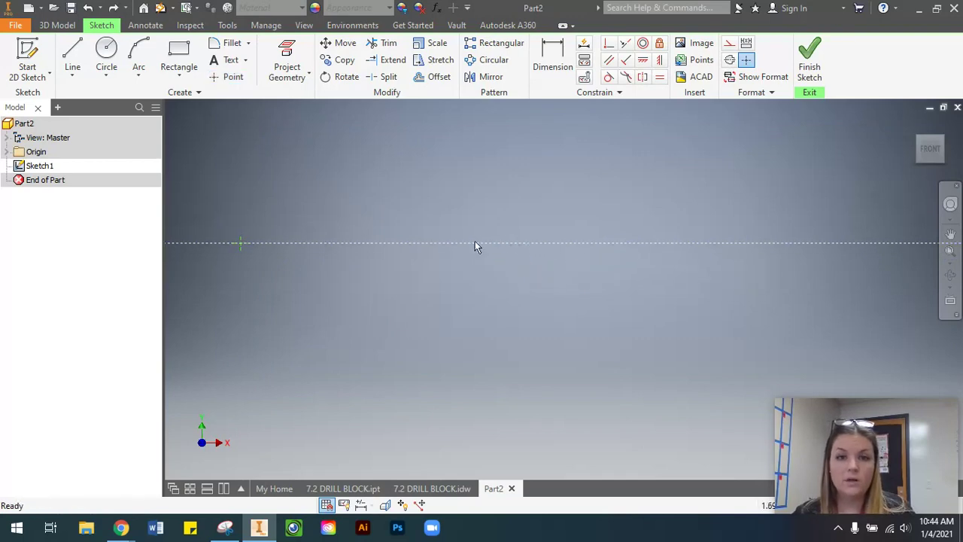
pyautogui.click(231, 77)
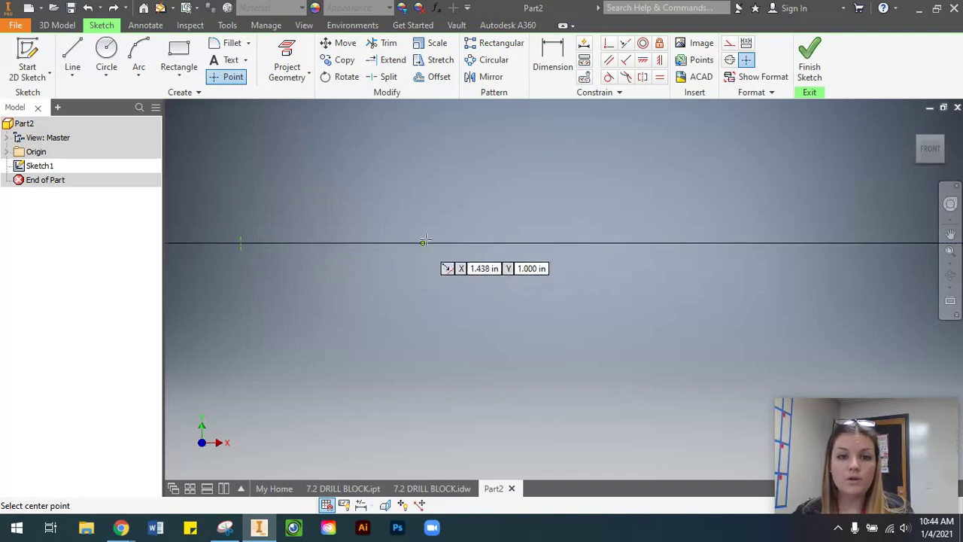
pyautogui.click(505, 242)
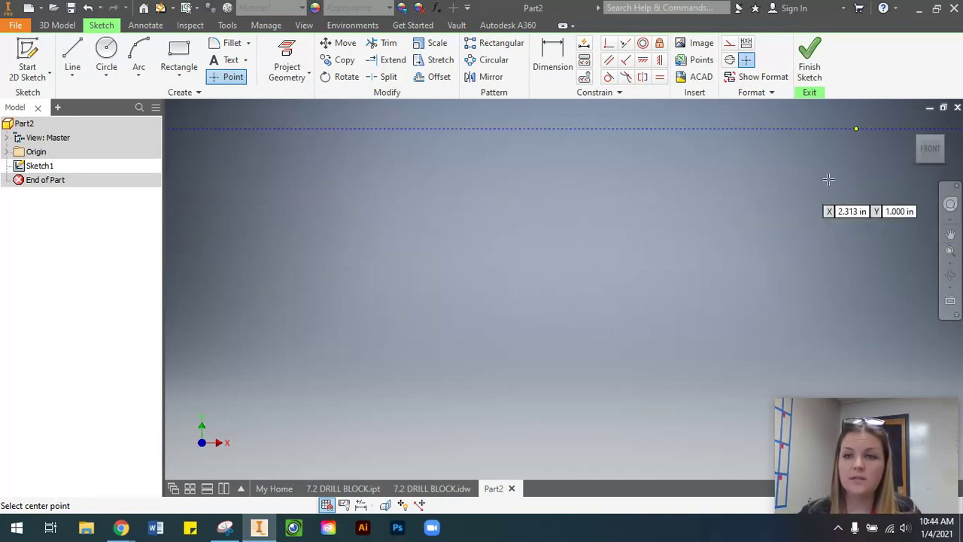
# Add the third and fourth center points along the construction line, the third 1.25 in past the second, and finish the sketch
pyautogui.scroll(-5, 541, 295)
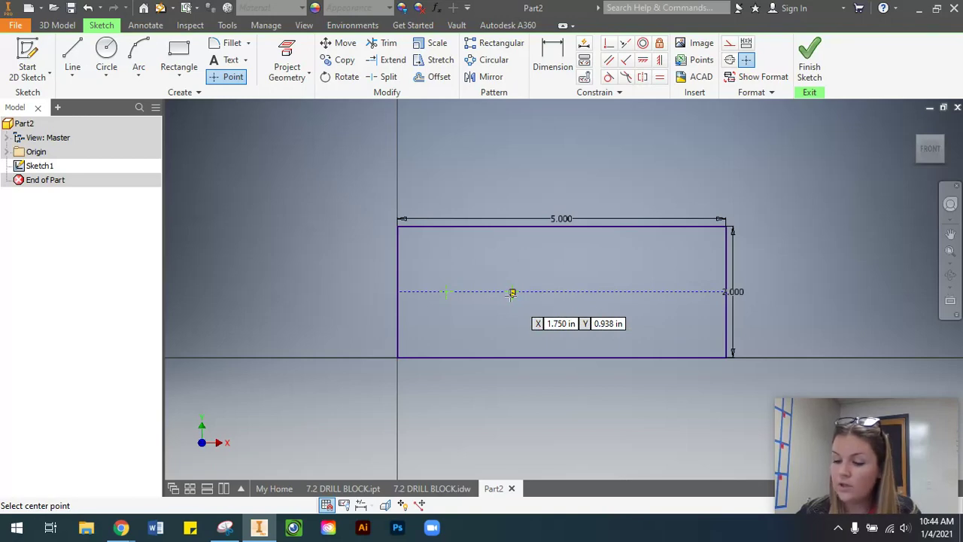
pyautogui.click(596, 292)
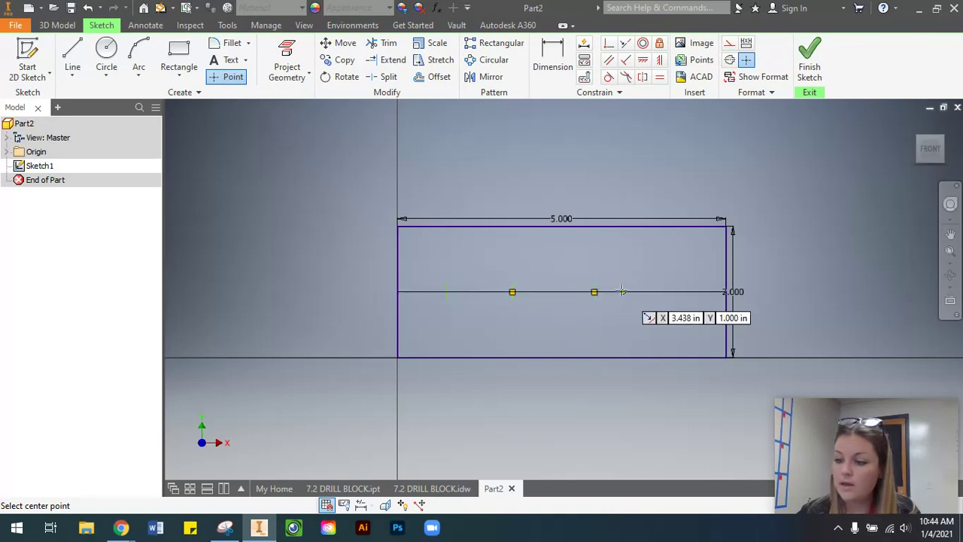
pyautogui.click(669, 292)
pyautogui.press('Escape')
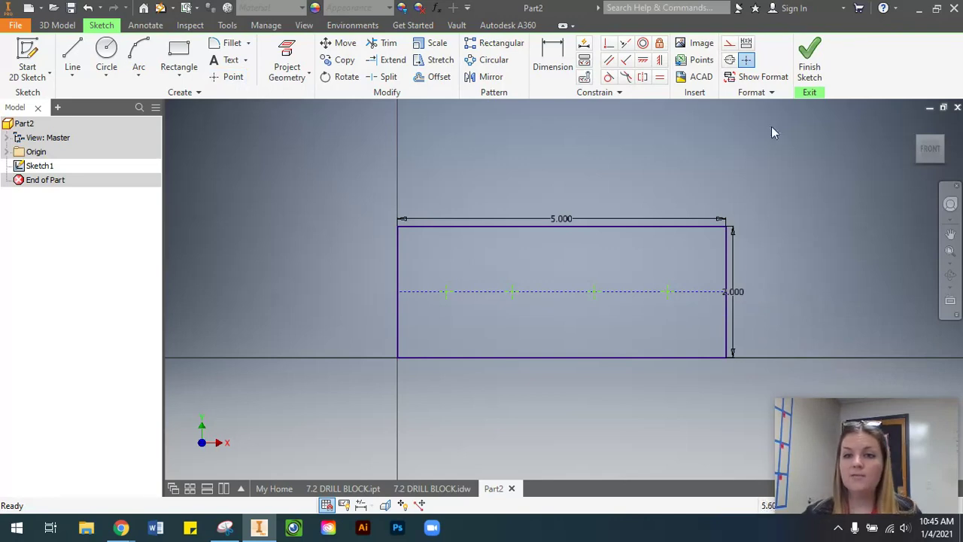
pyautogui.click(810, 60)
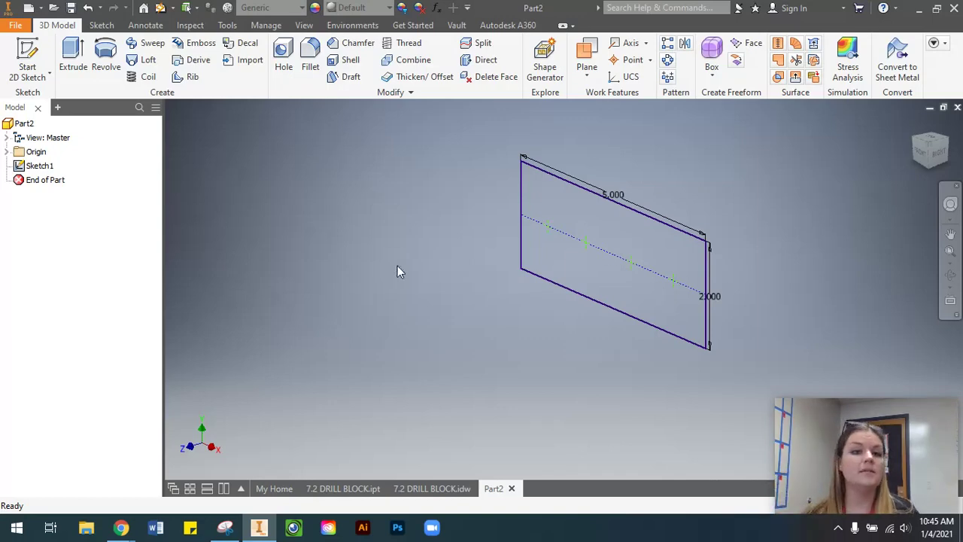
# Extrude the rectangle 3 in backward using Direction 2
pyautogui.click(74, 60)
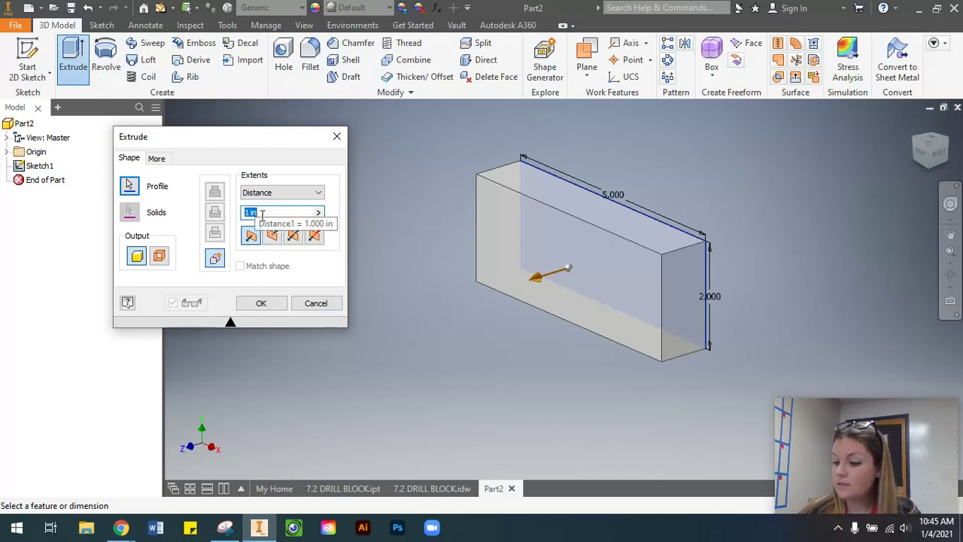
pyautogui.write('3')
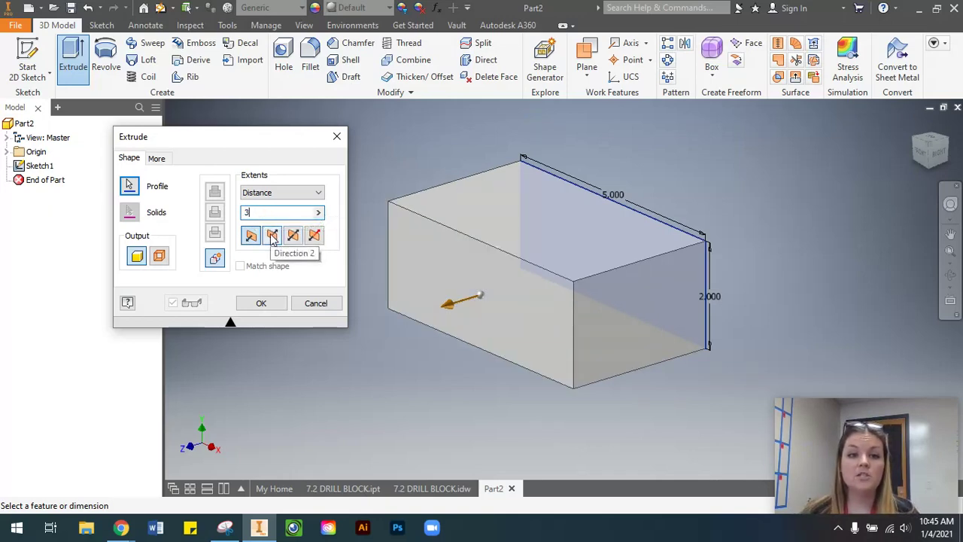
pyautogui.click(273, 236)
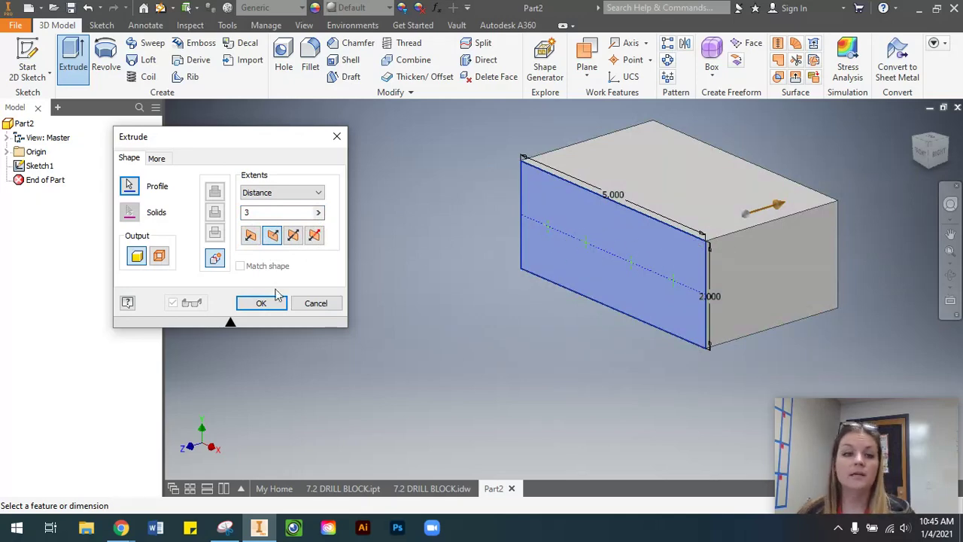
pyautogui.click(256, 304)
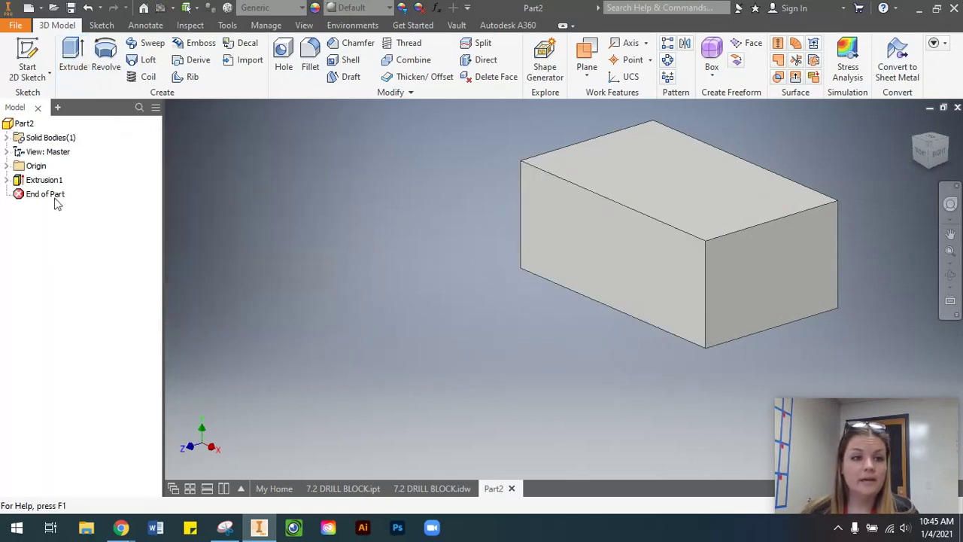
# Make Sketch1 under Extrusion1 visible on the block's front face
pyautogui.click(7, 181)
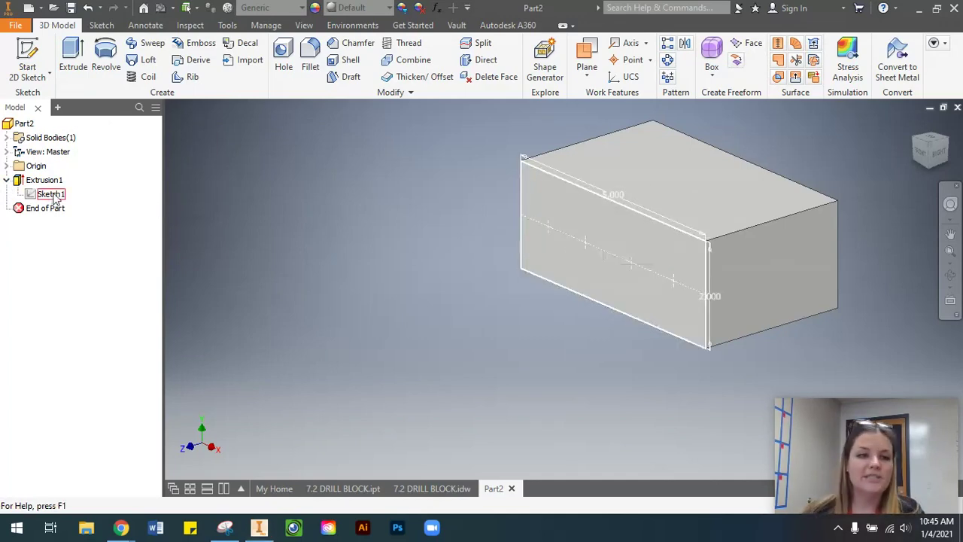
pyautogui.click(6, 180)
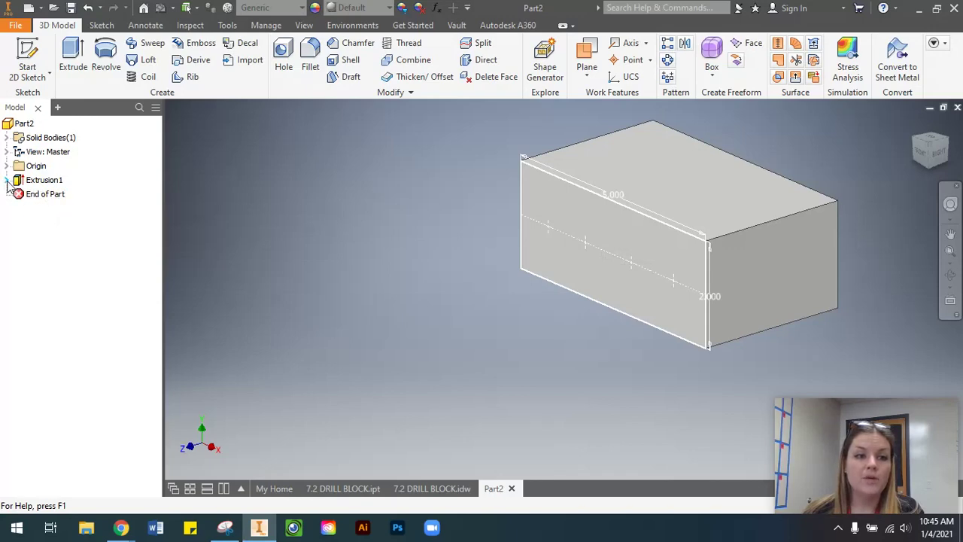
pyautogui.click(7, 181)
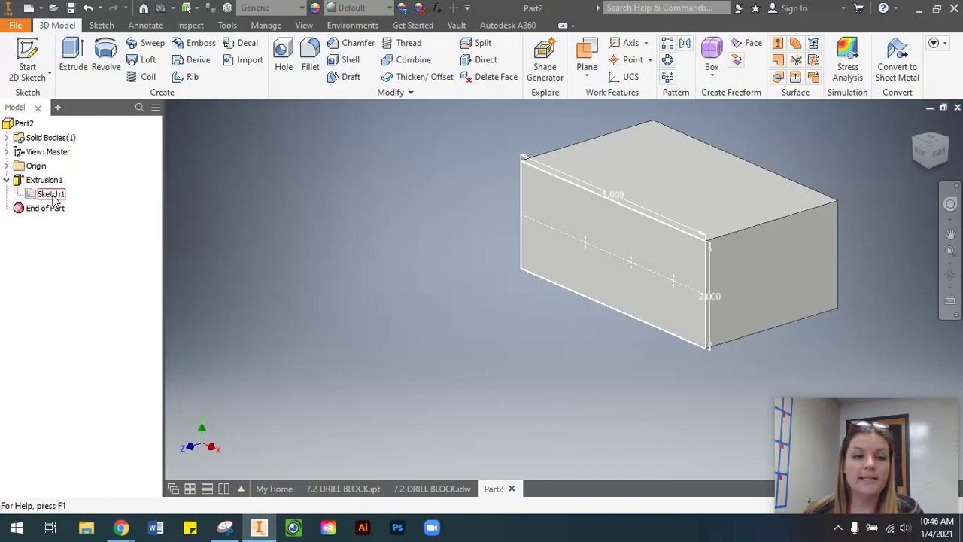
pyautogui.rightClick(54, 198)
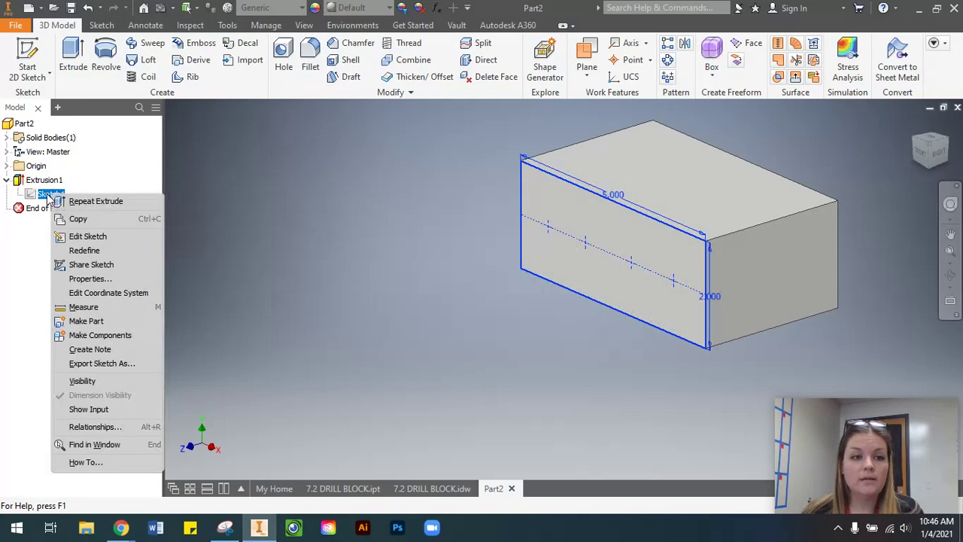
pyautogui.click(102, 384)
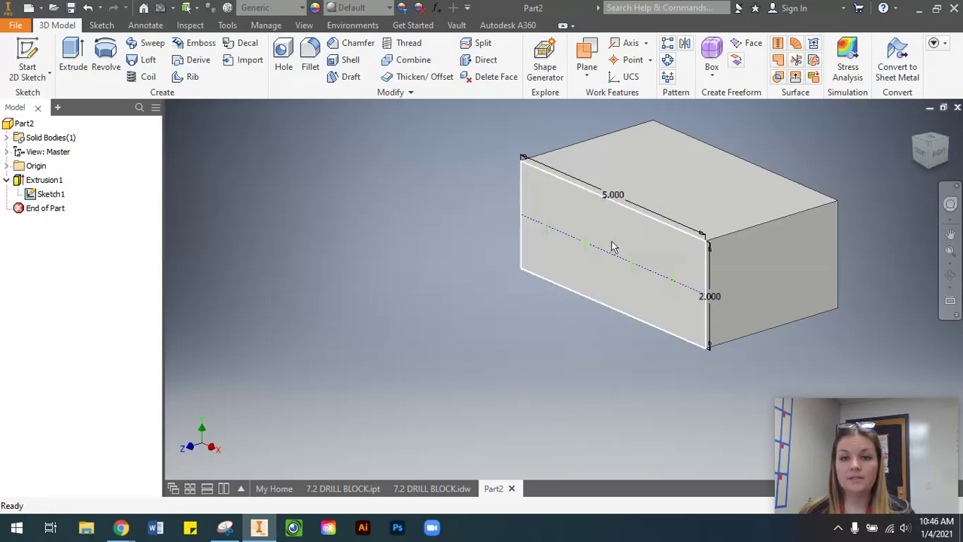
pyautogui.scroll(-3, 649, 292)
pyautogui.scroll(3, 649, 292)
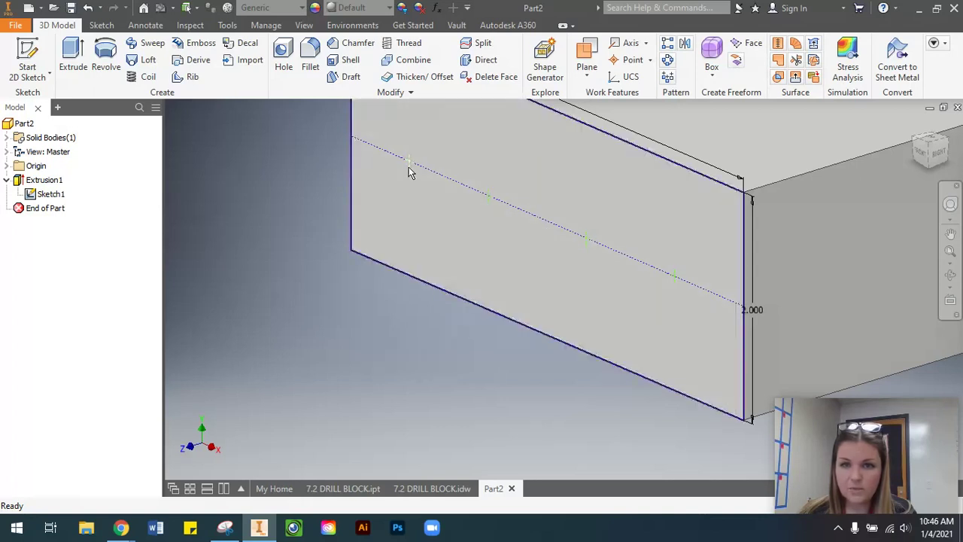
pyautogui.scroll(-3, 531, 206)
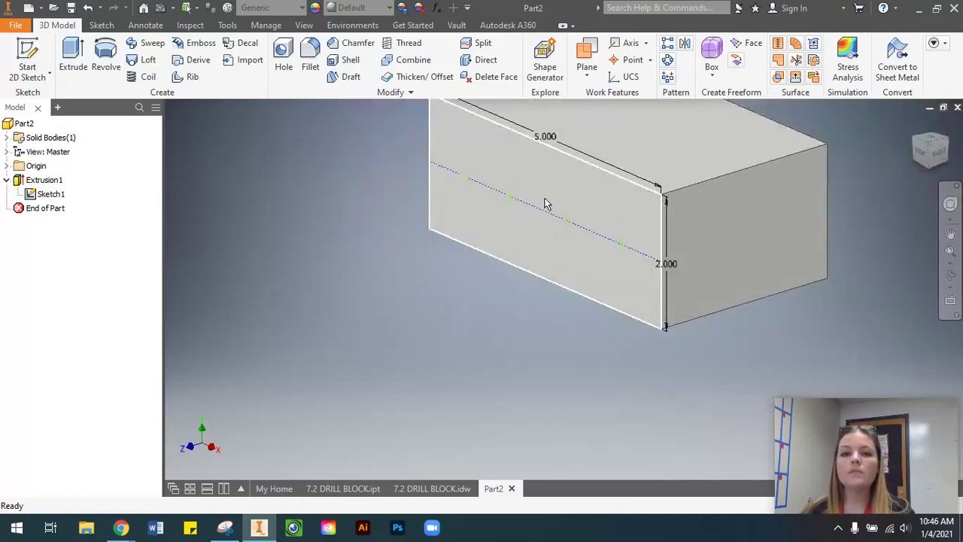
pyautogui.moveTo(575, 191); pyautogui.dragTo(496, 282, button='middle')
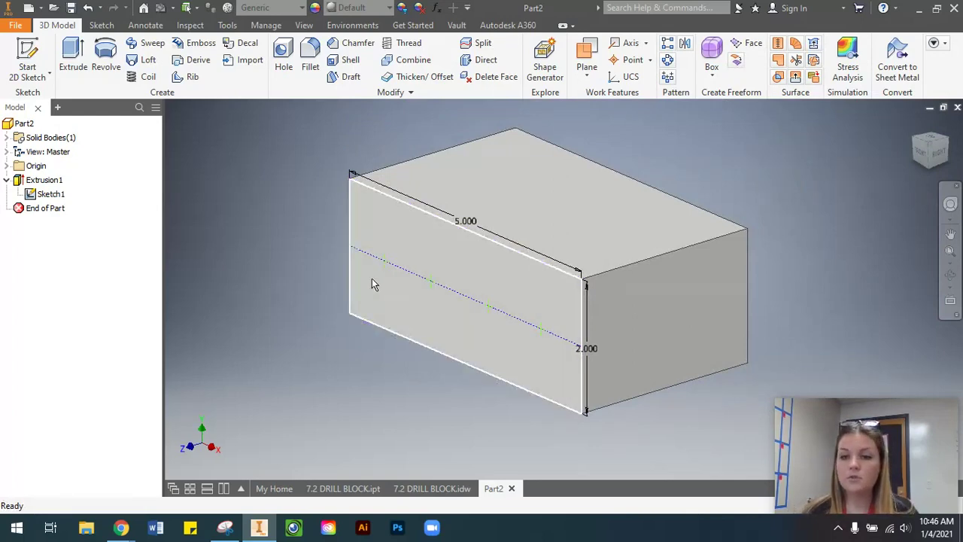
pyautogui.moveTo(372, 280)
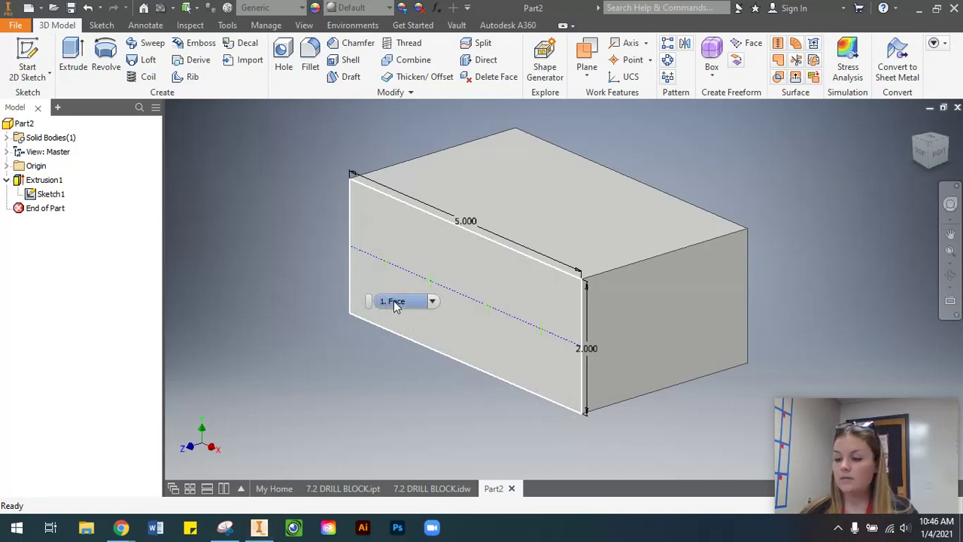
pyautogui.click(397, 304)
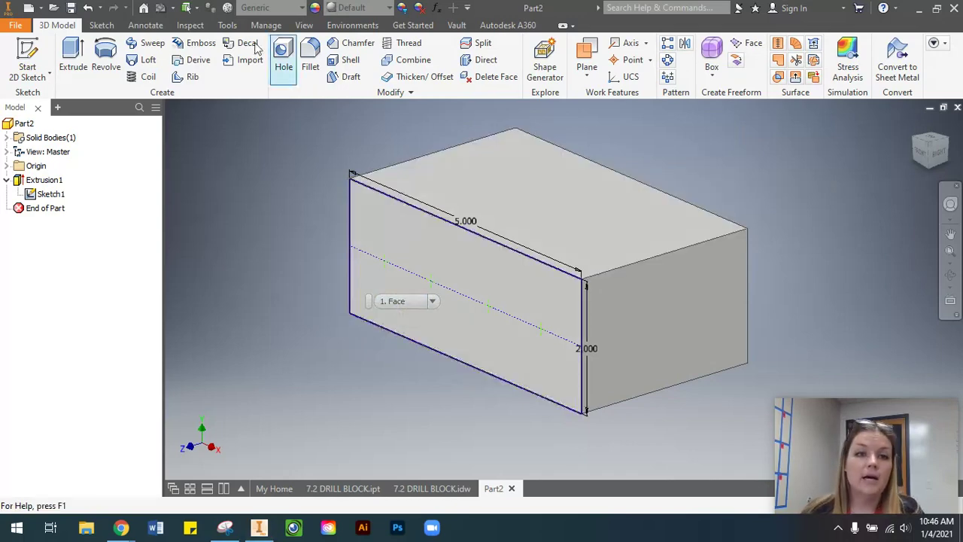
pyautogui.click(285, 69)
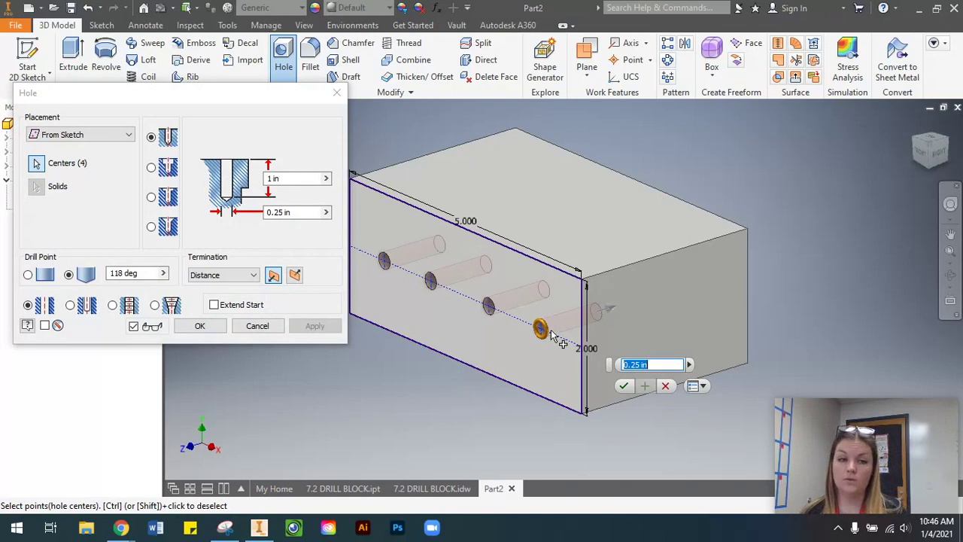
pyautogui.click(252, 326)
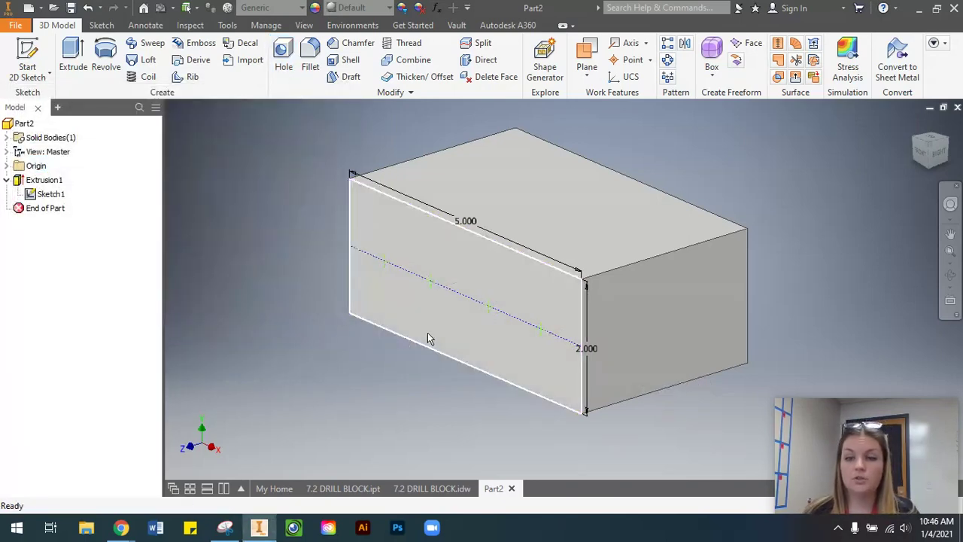
# Start a counterbore hole on only the first center point, checking the hole type against the drill block worksheet in Chrome
pyautogui.moveTo(428, 339)
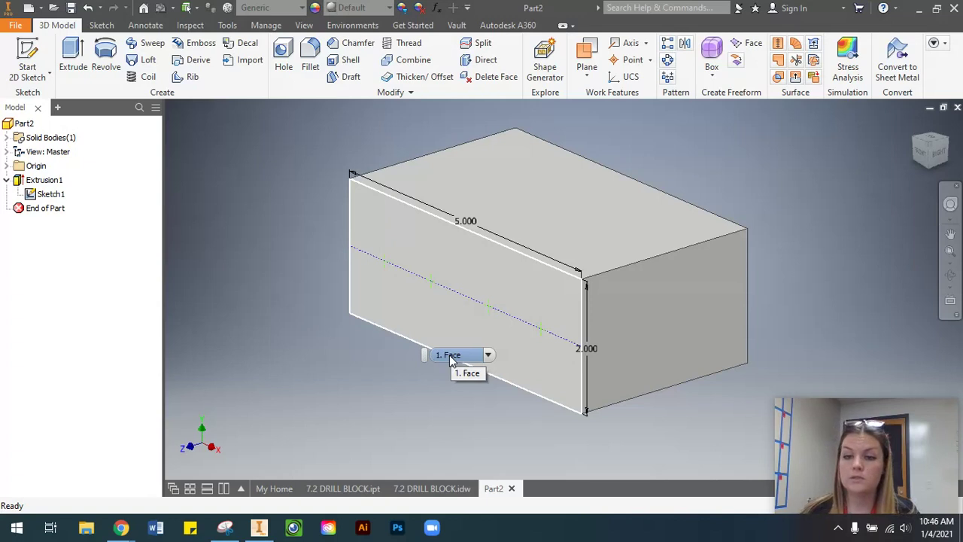
pyautogui.click(385, 268)
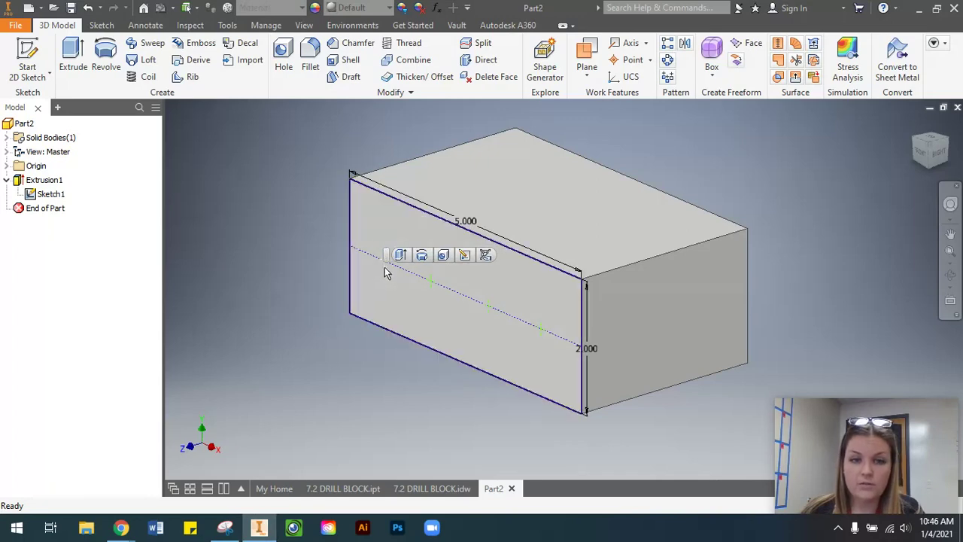
pyautogui.click(284, 60)
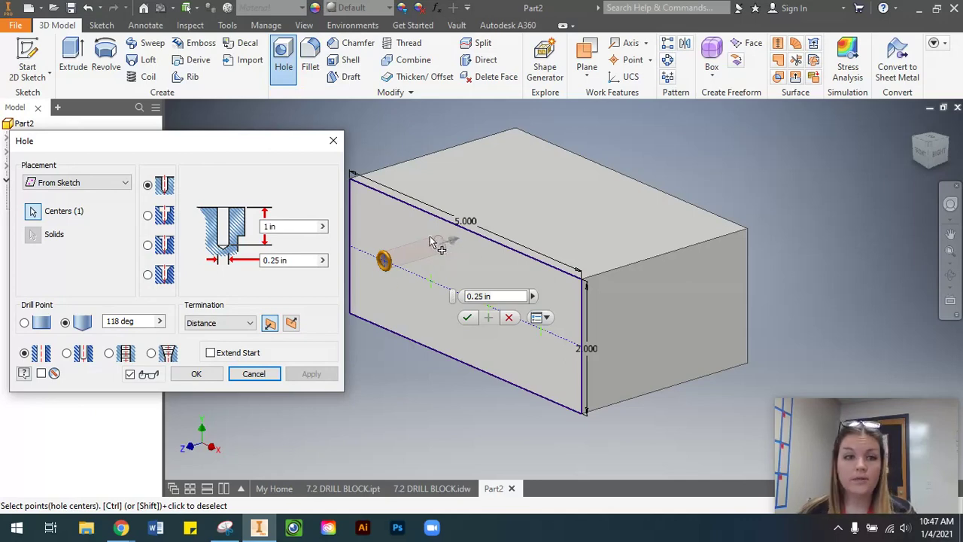
pyautogui.moveTo(223, 142); pyautogui.dragTo(226, 88)
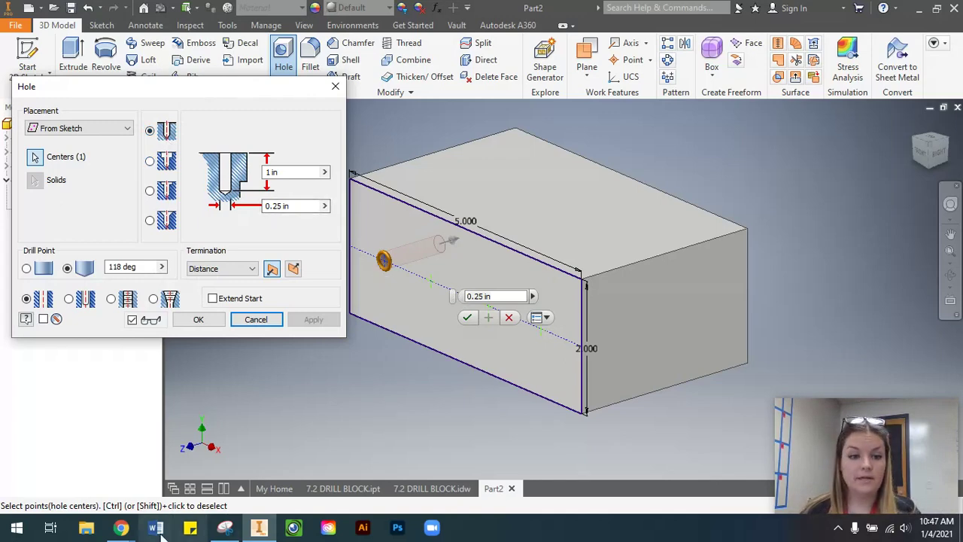
pyautogui.click(120, 526)
pyautogui.click(202, 467)
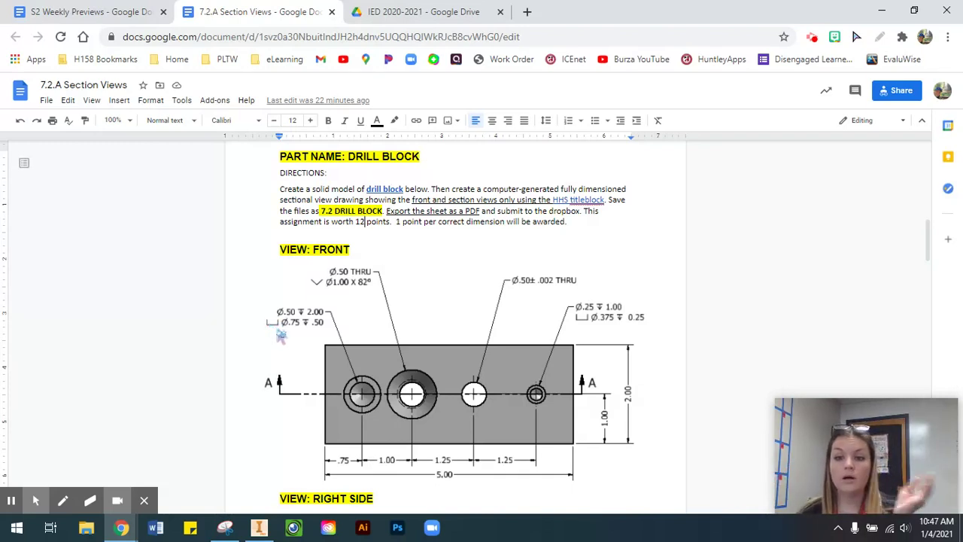
pyautogui.click(259, 528)
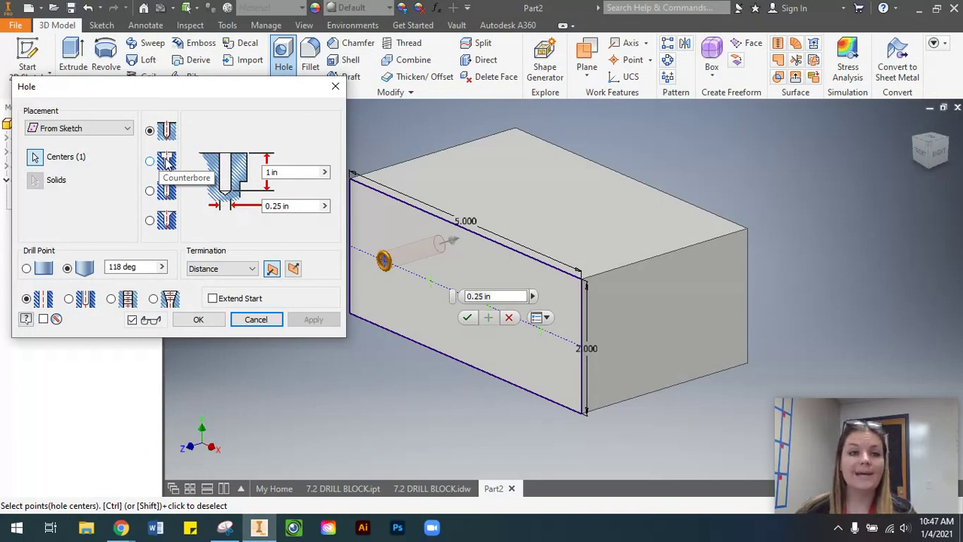
pyautogui.click(150, 166)
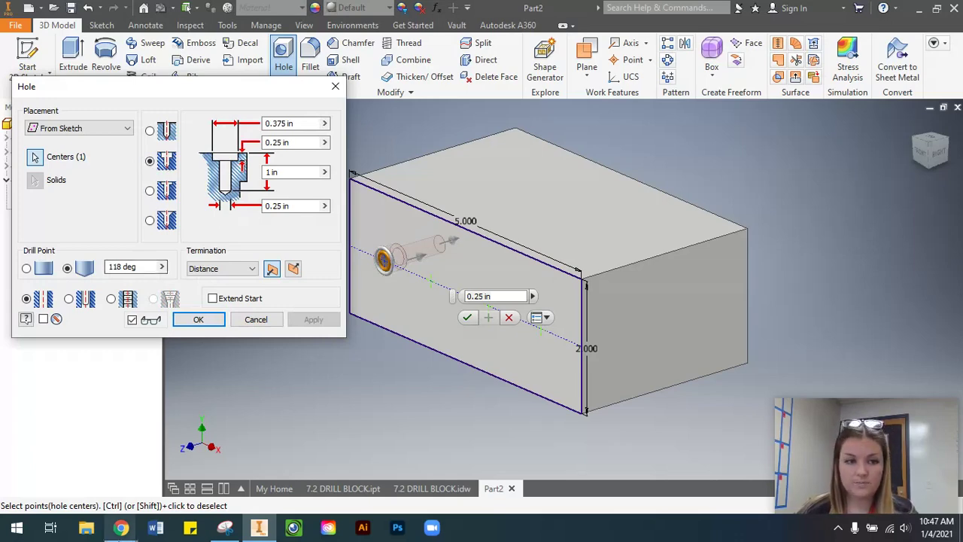
# Check the first hole's callout in the worksheet and set its counterbore diameter to .75 in and counterbore depth to .5 in
pyautogui.click(120, 529)
pyautogui.click(241, 488)
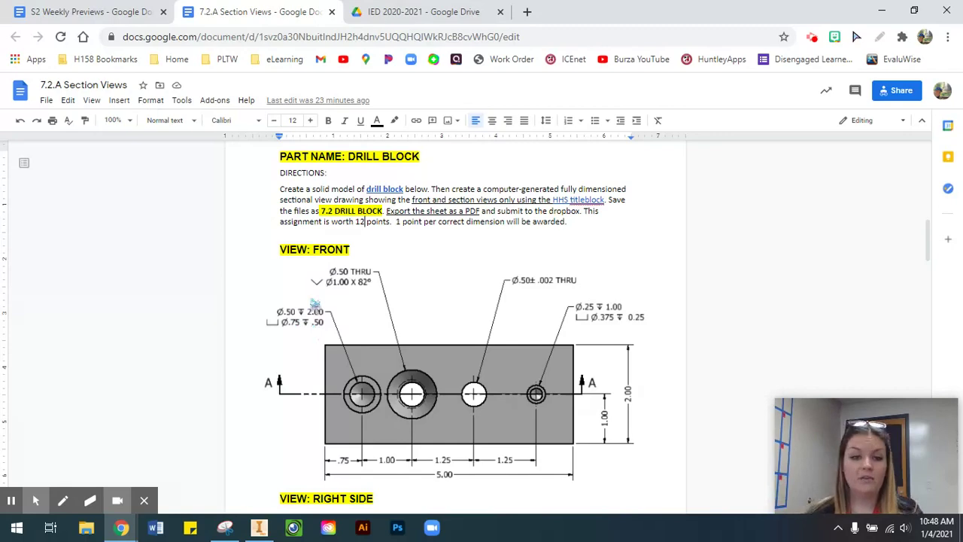
pyautogui.click(259, 527)
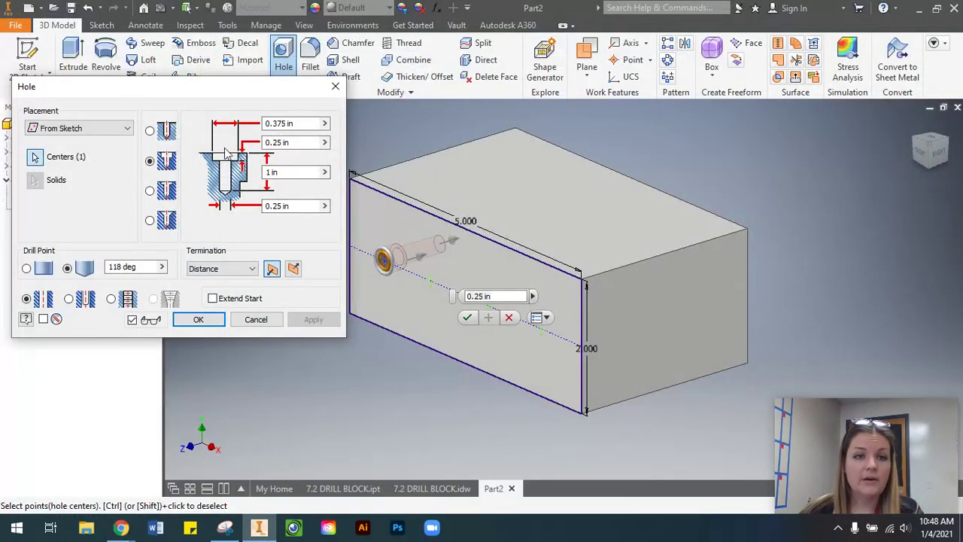
pyautogui.click(245, 125)
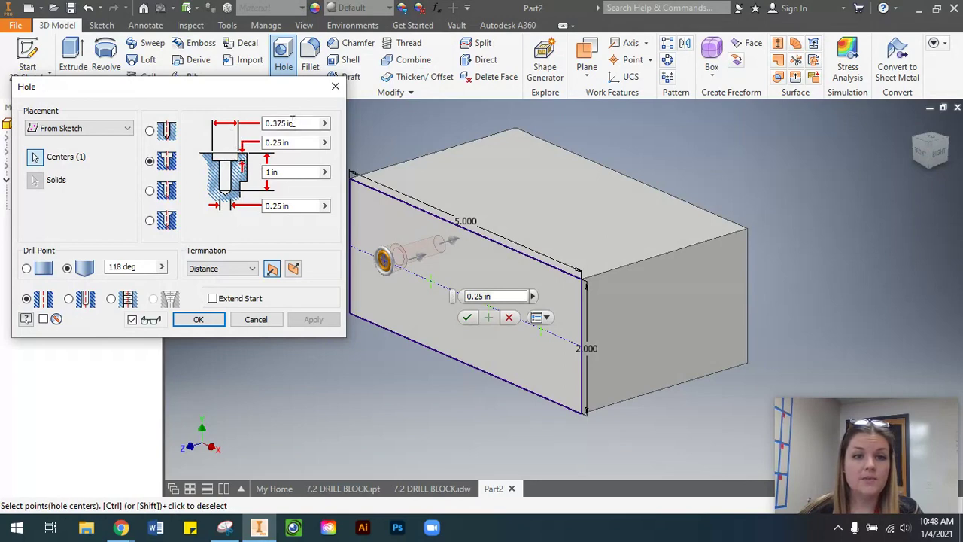
pyautogui.write('.75')
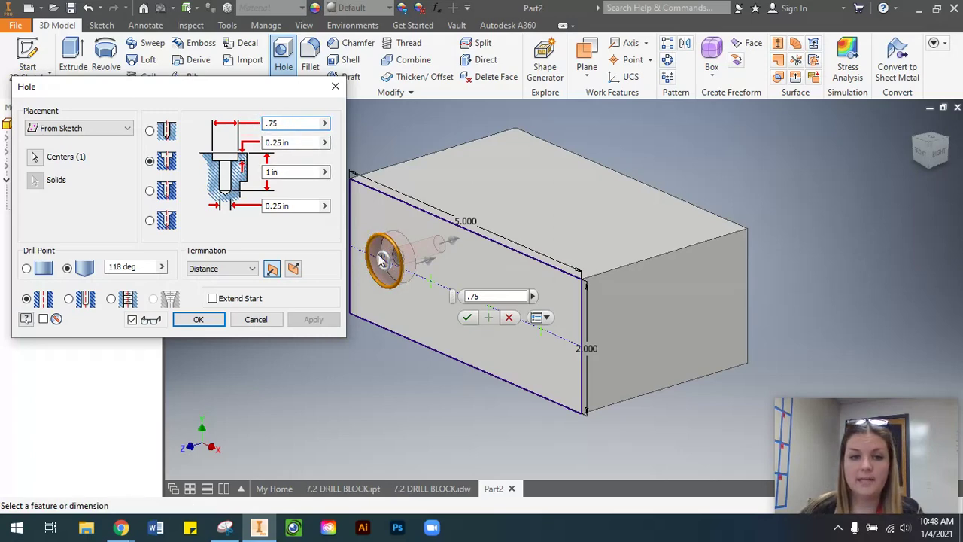
pyautogui.click(271, 143)
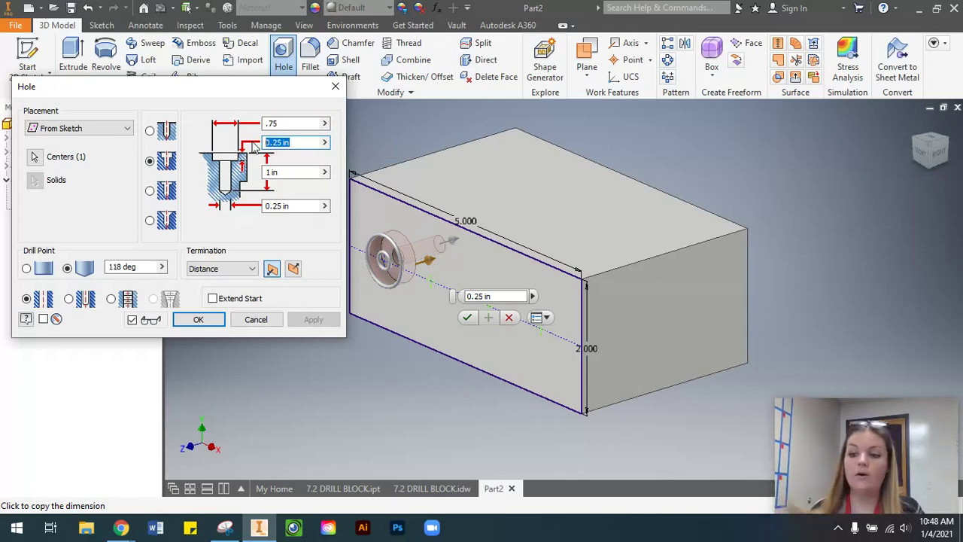
pyautogui.write('.5')
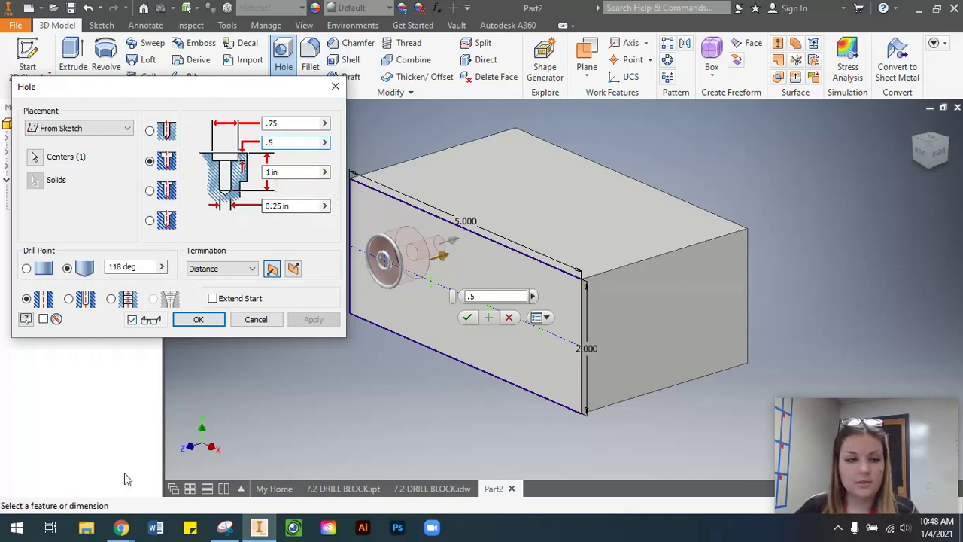
# Using the worksheet callout, set the hole diameter to .5 in and depth to 2 in with Distance termination, and create the counterbore hole
pyautogui.moveTo(121, 529)
pyautogui.click(226, 475)
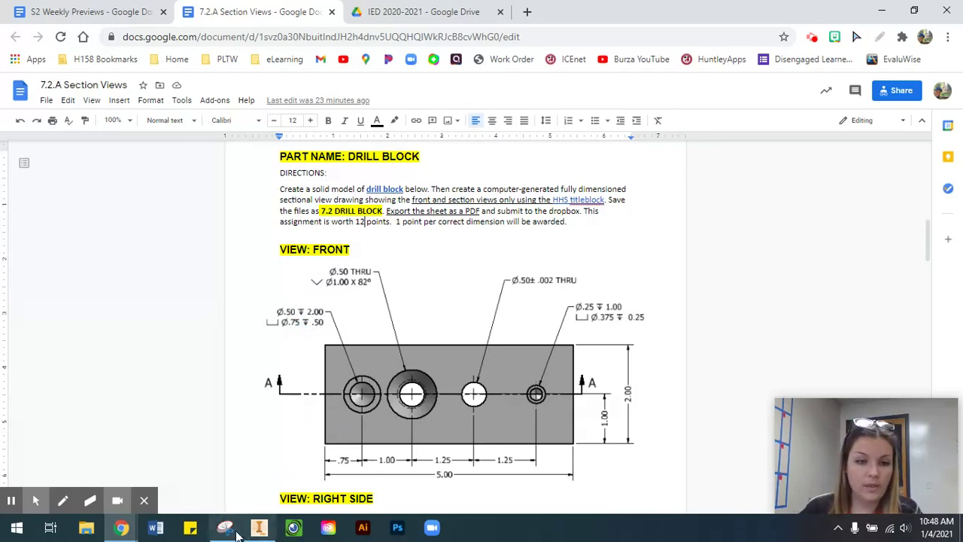
pyautogui.click(259, 527)
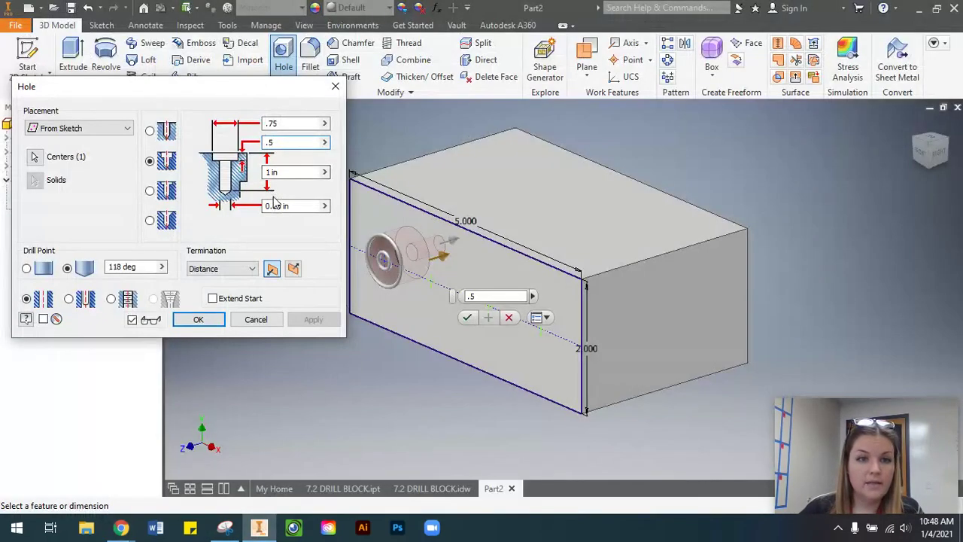
pyautogui.doubleClick(276, 206)
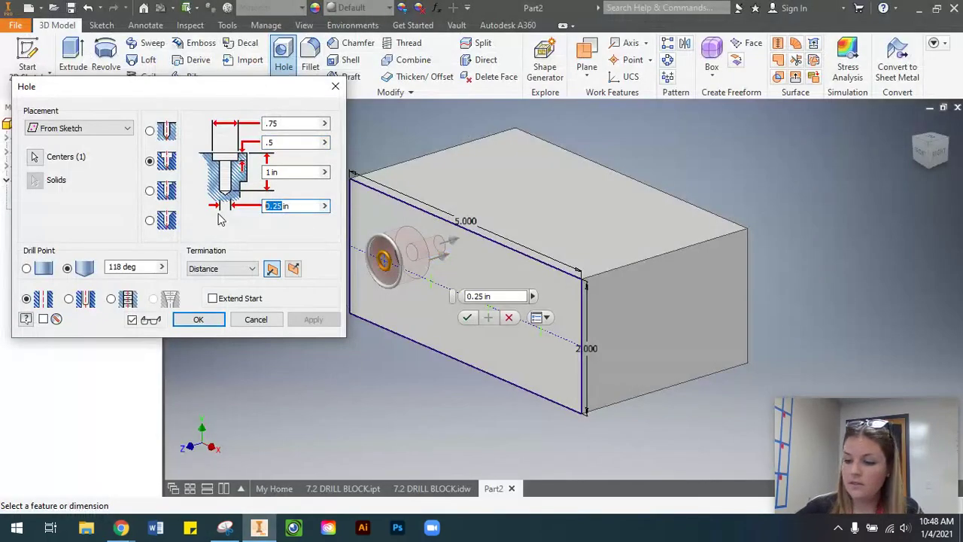
pyautogui.write('.')
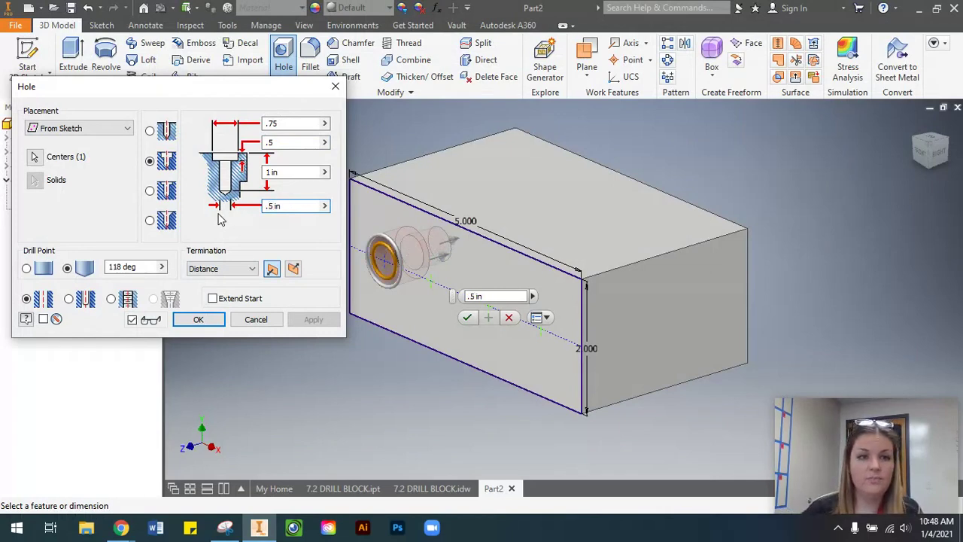
pyautogui.doubleClick(283, 172)
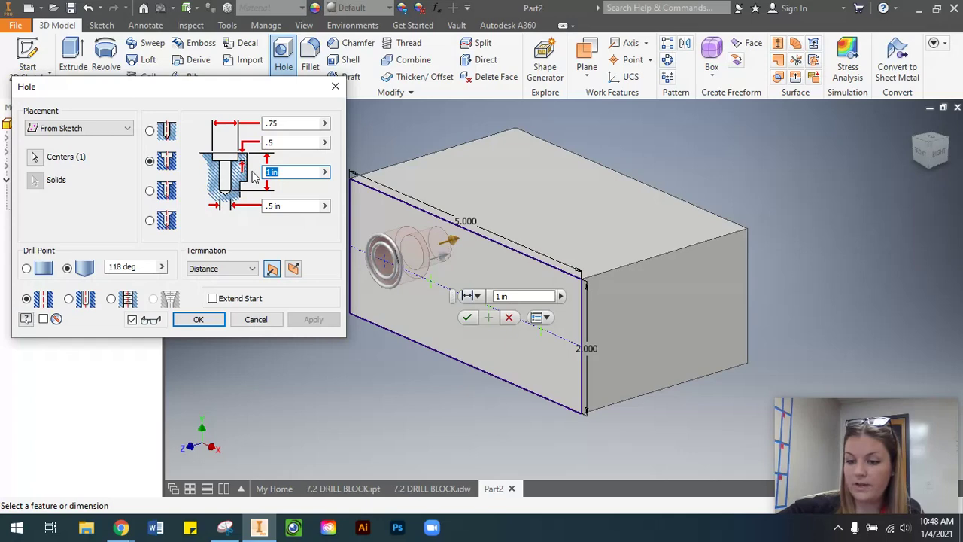
pyautogui.write('2')
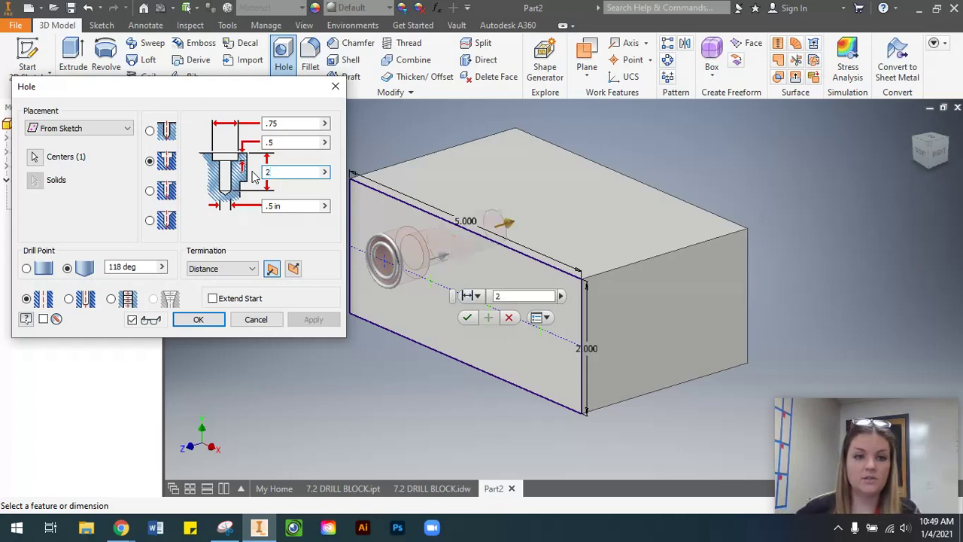
pyautogui.click(224, 270)
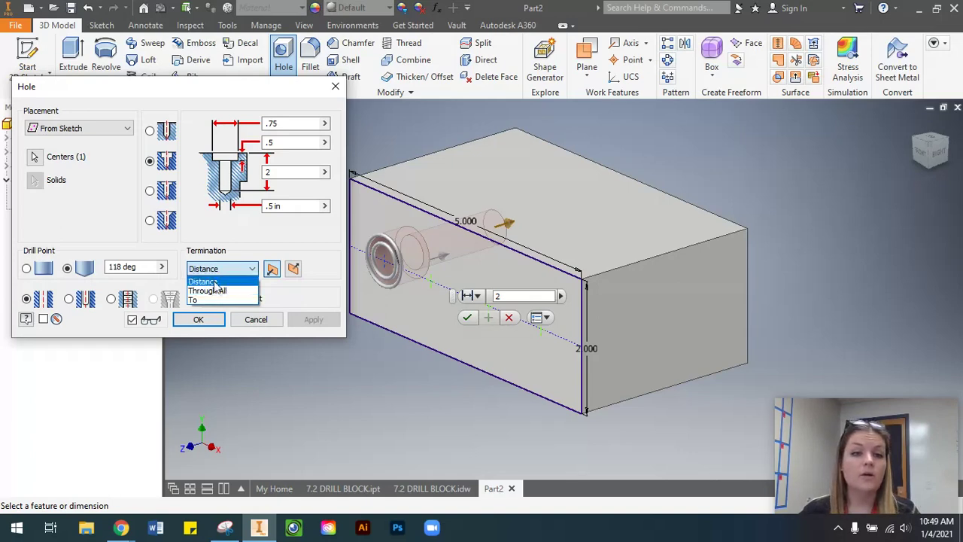
pyautogui.click(214, 282)
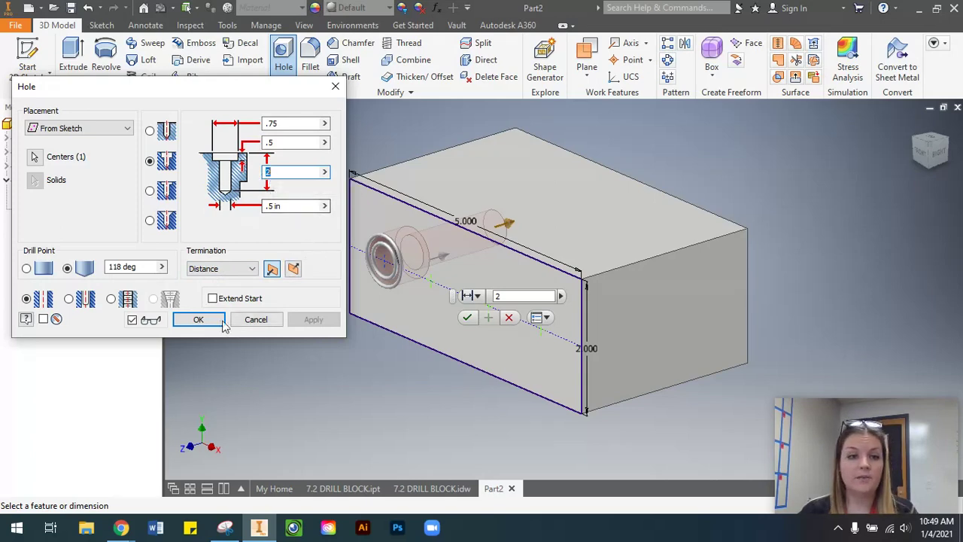
pyautogui.click(199, 320)
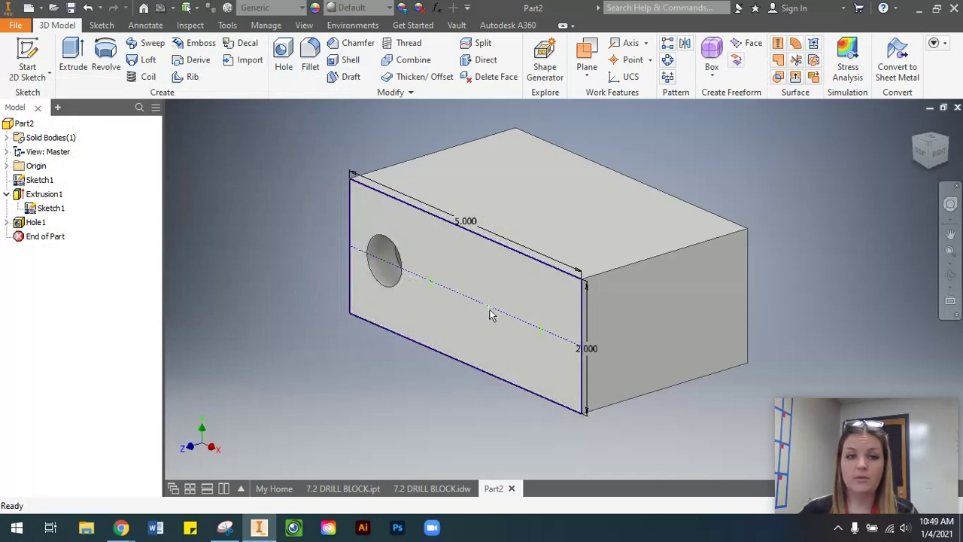
# Start a countersink hole on the second center point and set its countersink diameter to 1 in
pyautogui.click(433, 293)
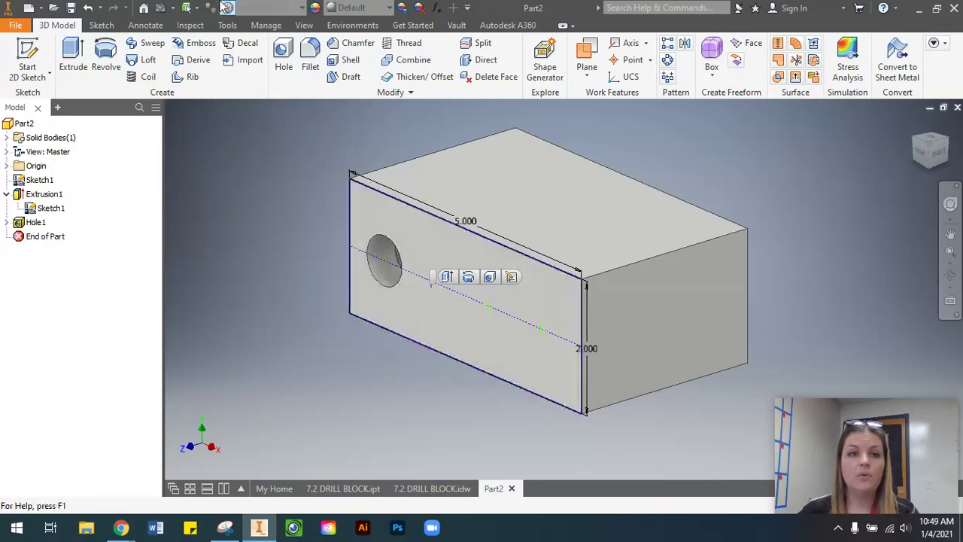
pyautogui.click(284, 60)
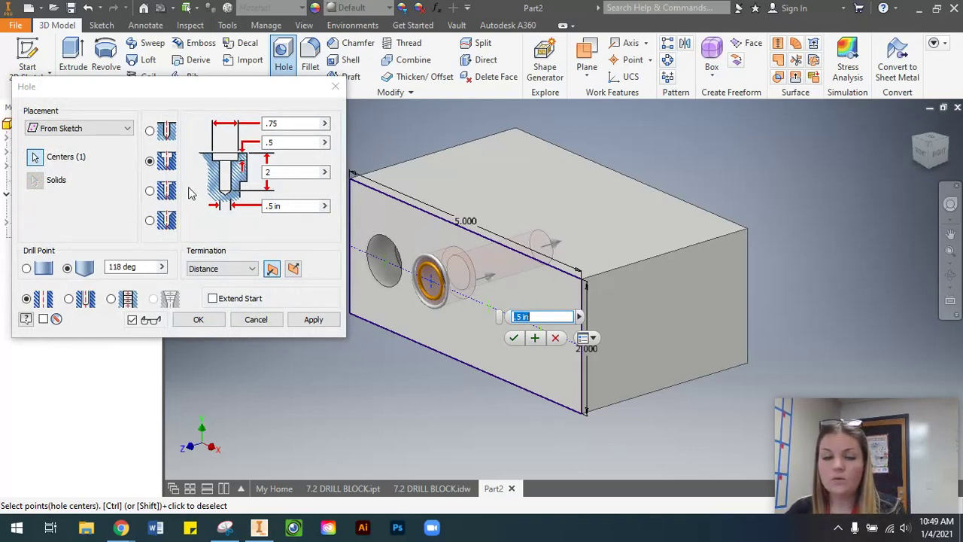
pyautogui.click(167, 224)
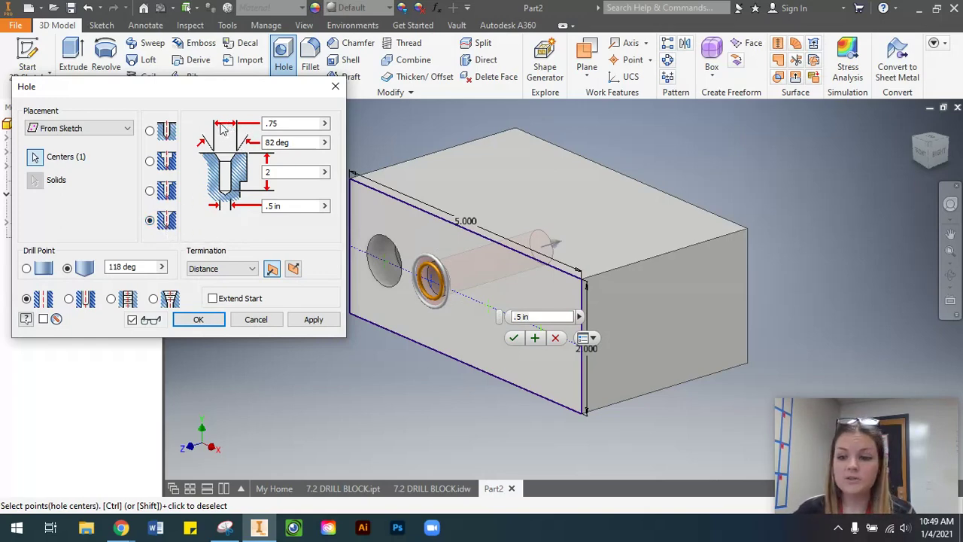
pyautogui.click(271, 125)
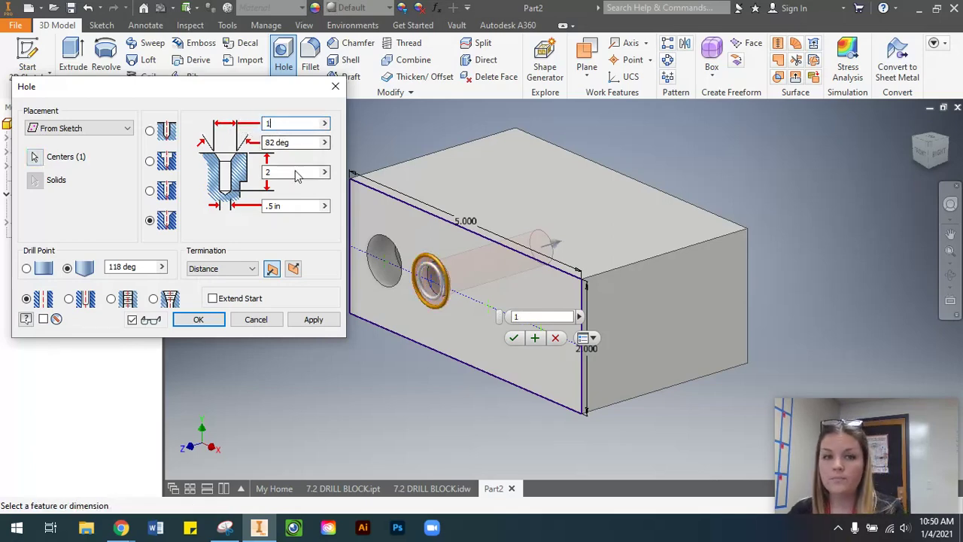
pyautogui.write('1')
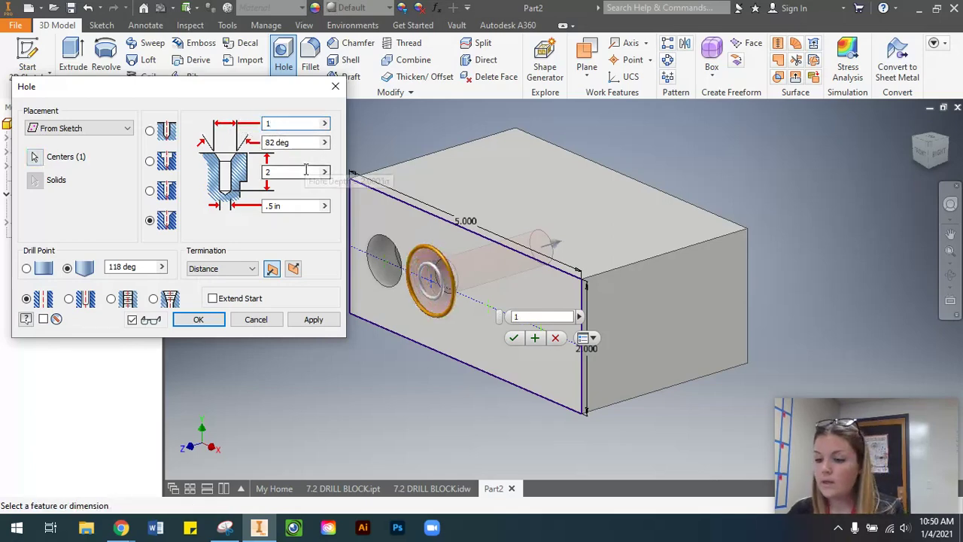
# Create the second hole with an 82 deg countersink angle, .5 in hole diameter, and Through All termination
pyautogui.click(276, 143)
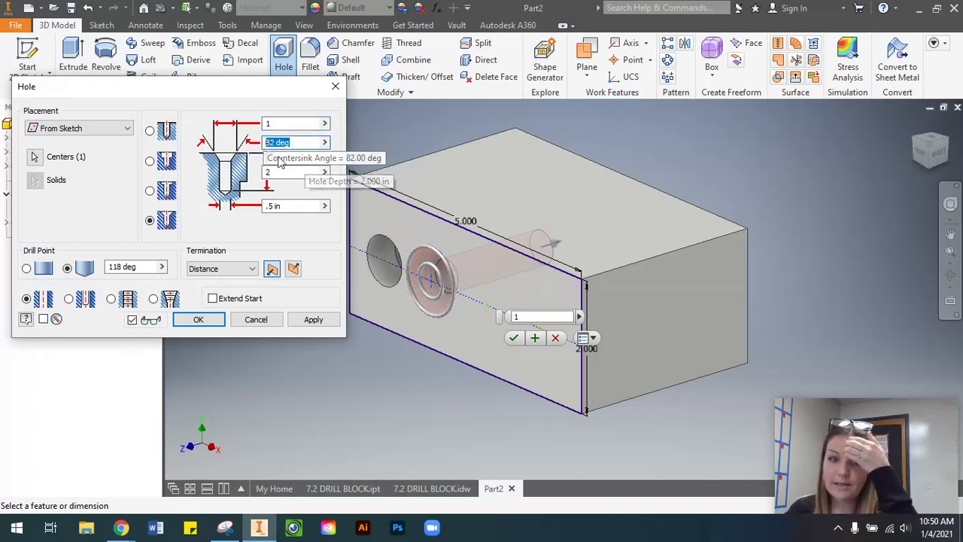
pyautogui.click(271, 206)
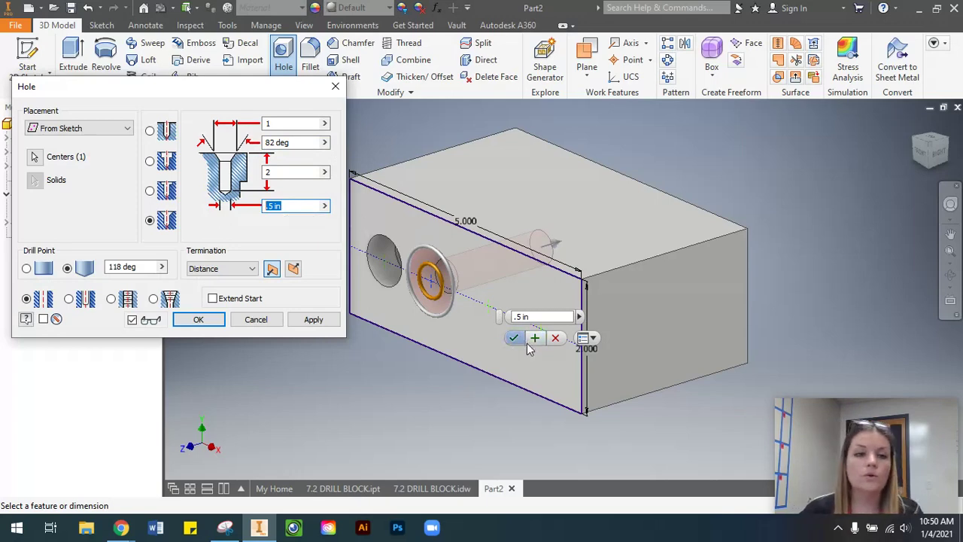
pyautogui.click(243, 269)
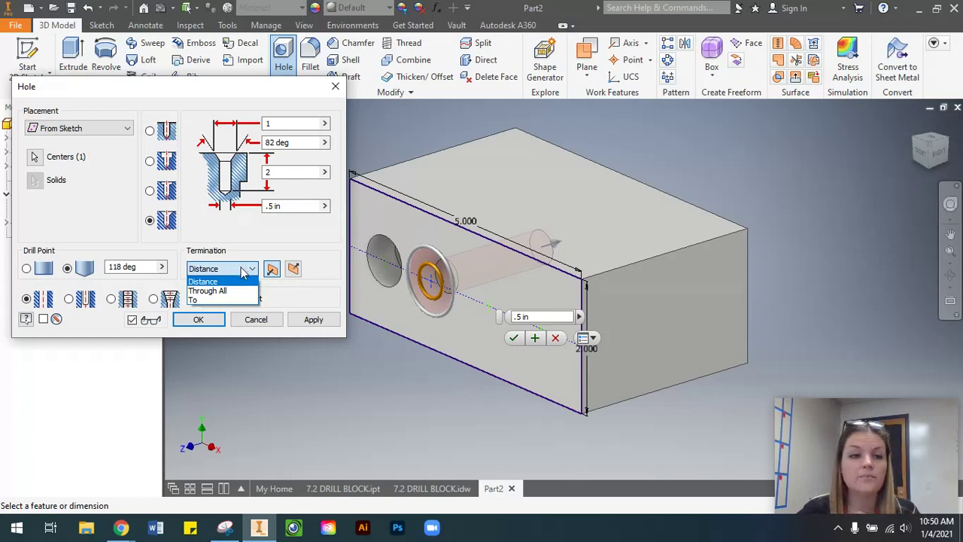
pyautogui.click(207, 292)
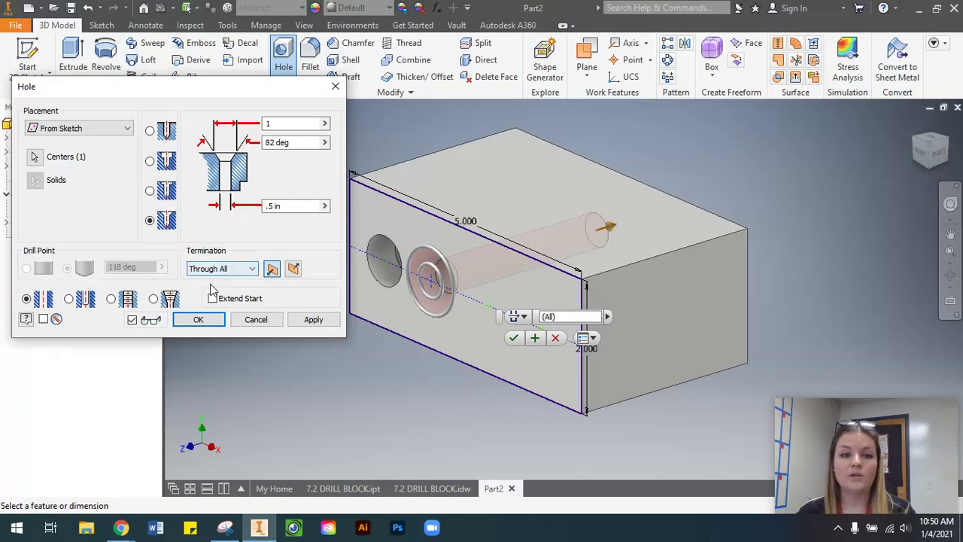
pyautogui.click(198, 320)
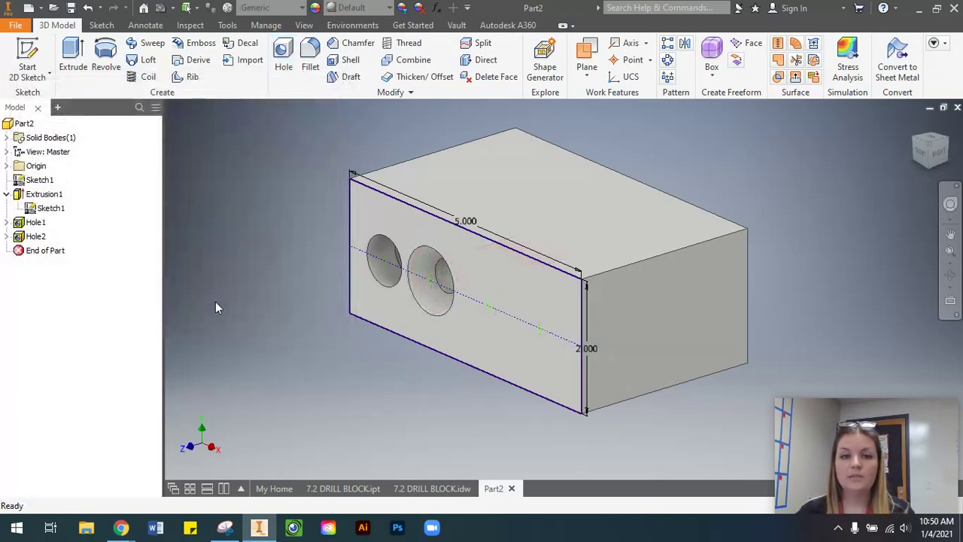
# Create a plain drilled hole on the third center point with a .5 in diameter and Through All termination
pyautogui.click(487, 317)
pyautogui.click(488, 316)
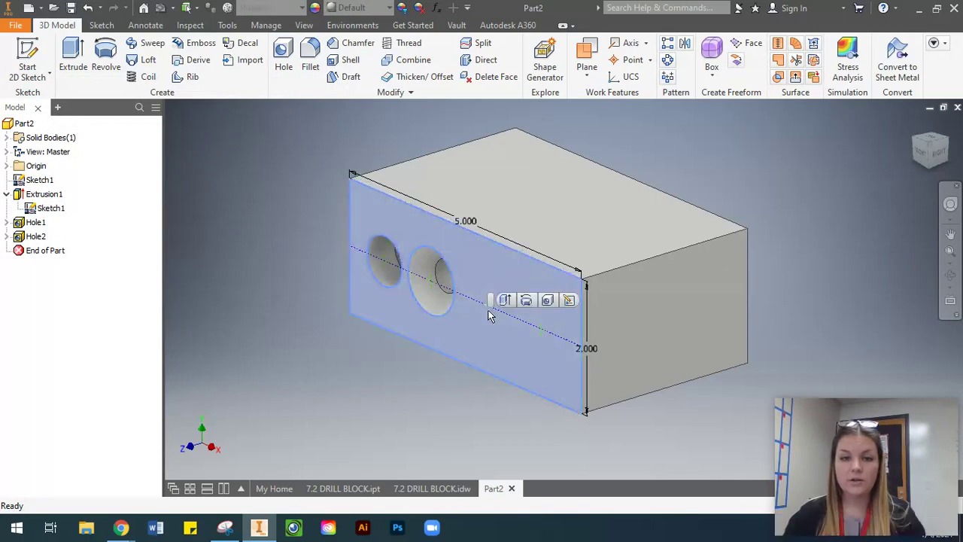
pyautogui.click(284, 60)
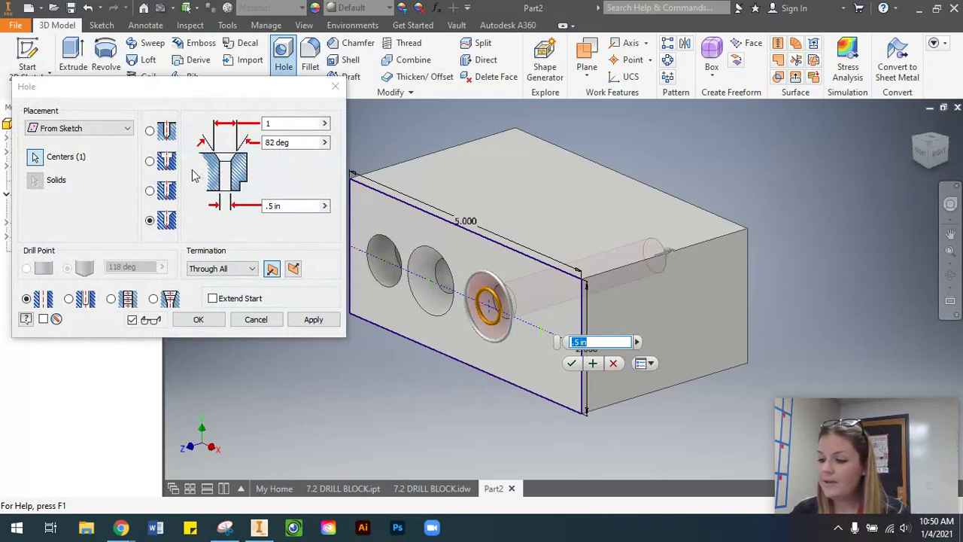
pyautogui.click(167, 133)
pyautogui.click(285, 207)
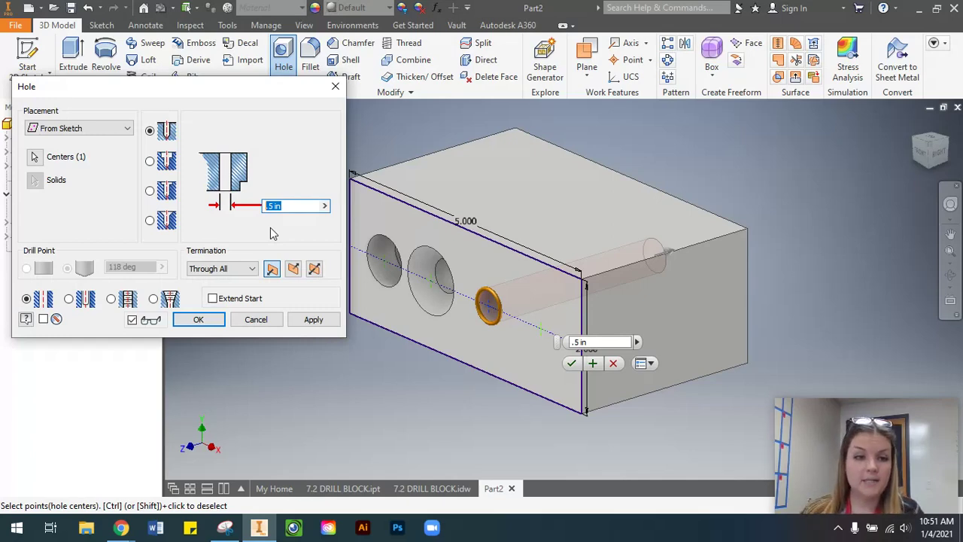
pyautogui.click(243, 269)
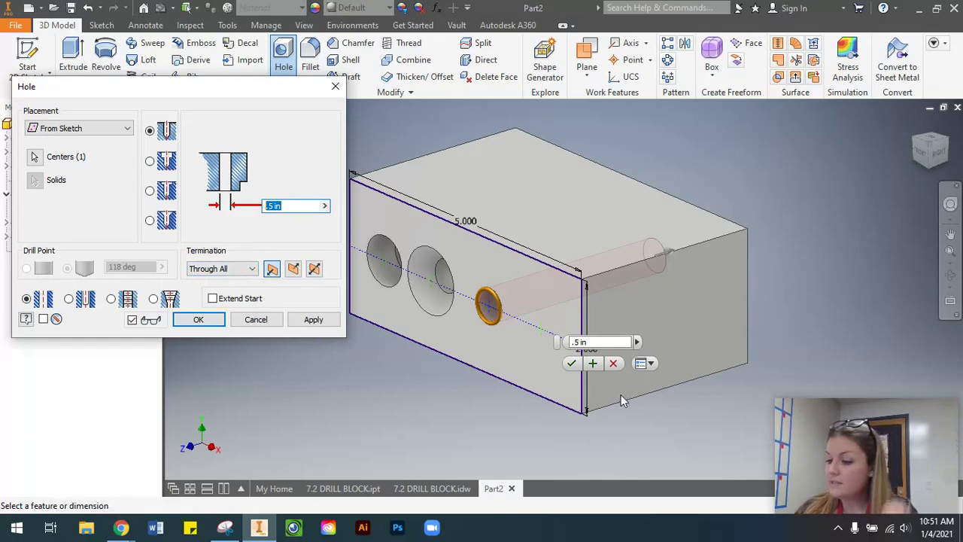
pyautogui.click(219, 269)
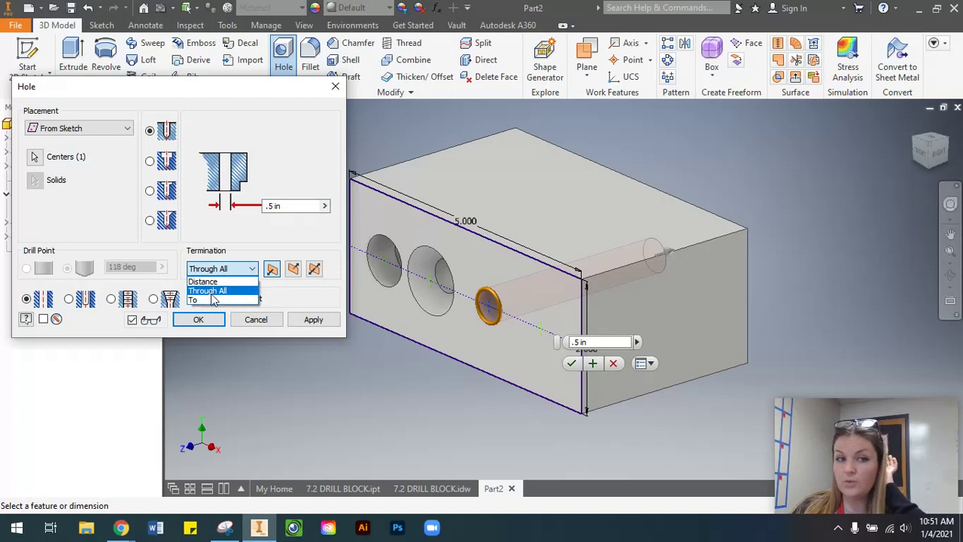
pyautogui.click(214, 292)
pyautogui.click(198, 319)
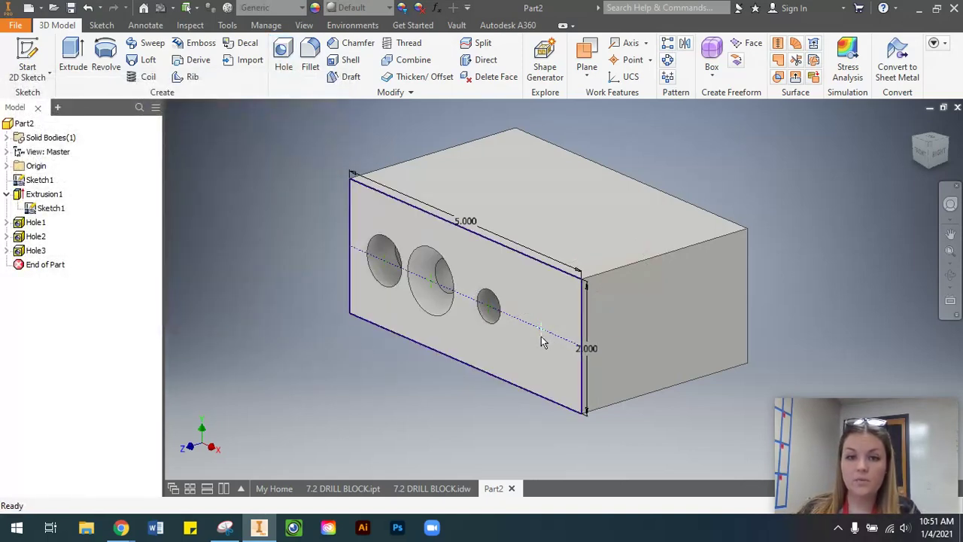
# Start a counterbore hole on the fourth center point with a .375 in counterbore diameter and .25 in counterbore depth
pyautogui.click(542, 338)
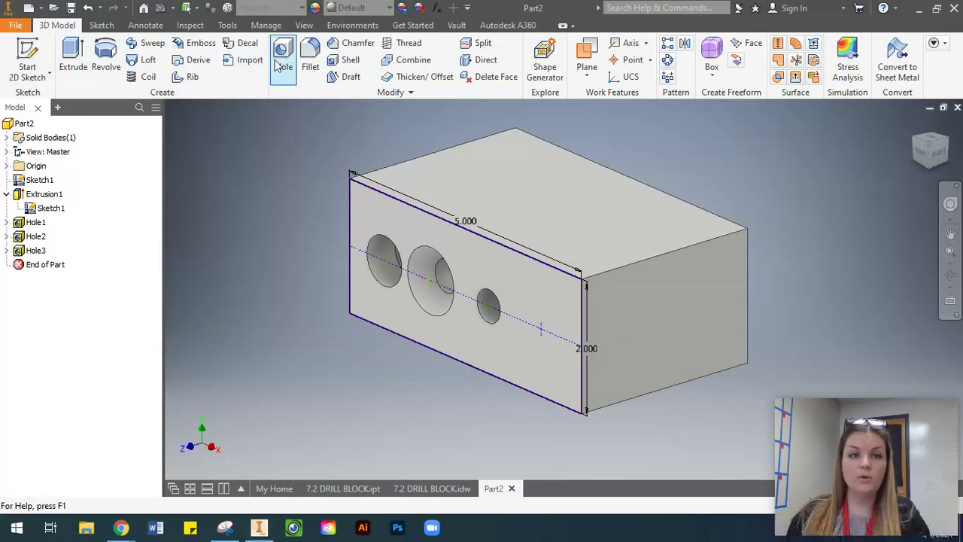
pyautogui.click(284, 58)
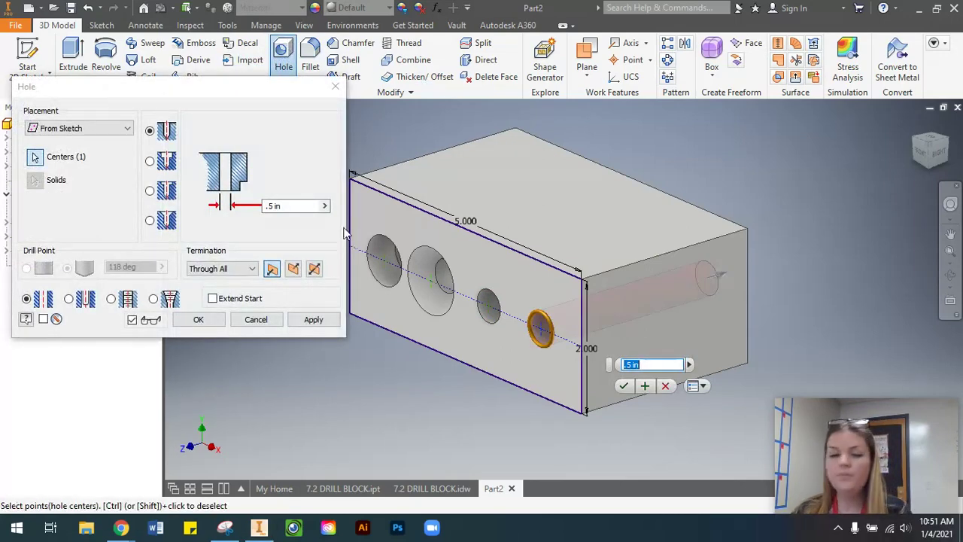
pyautogui.click(167, 161)
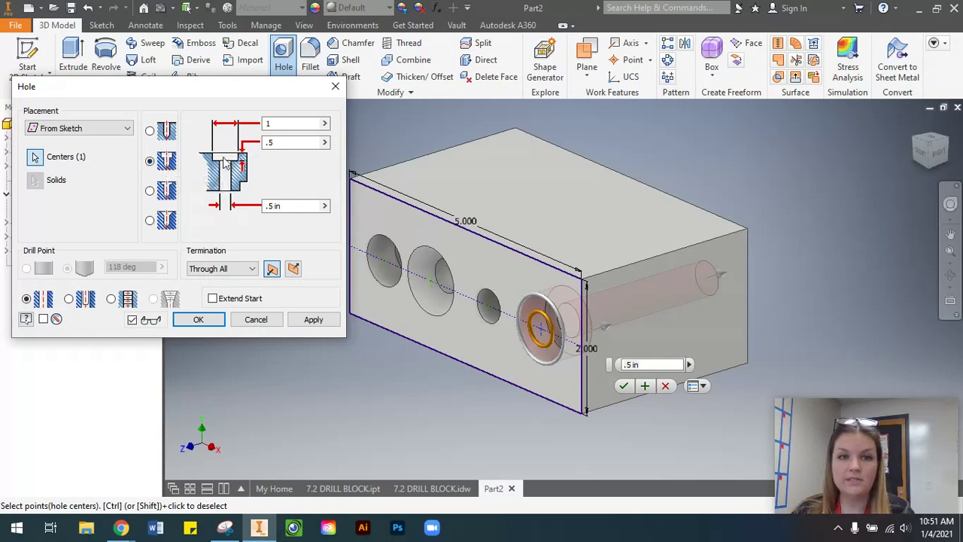
pyautogui.click(280, 123)
pyautogui.doubleClick(282, 123)
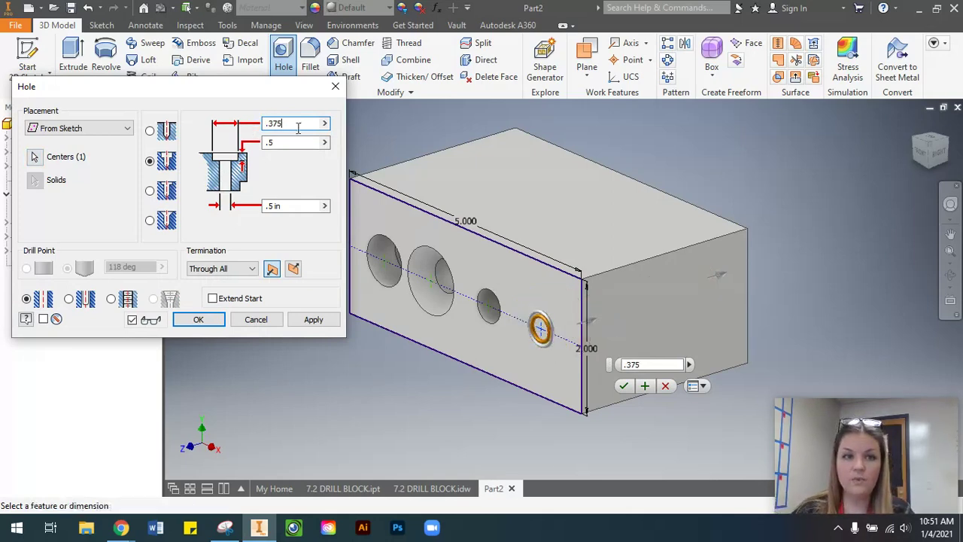
pyautogui.doubleClick(266, 142)
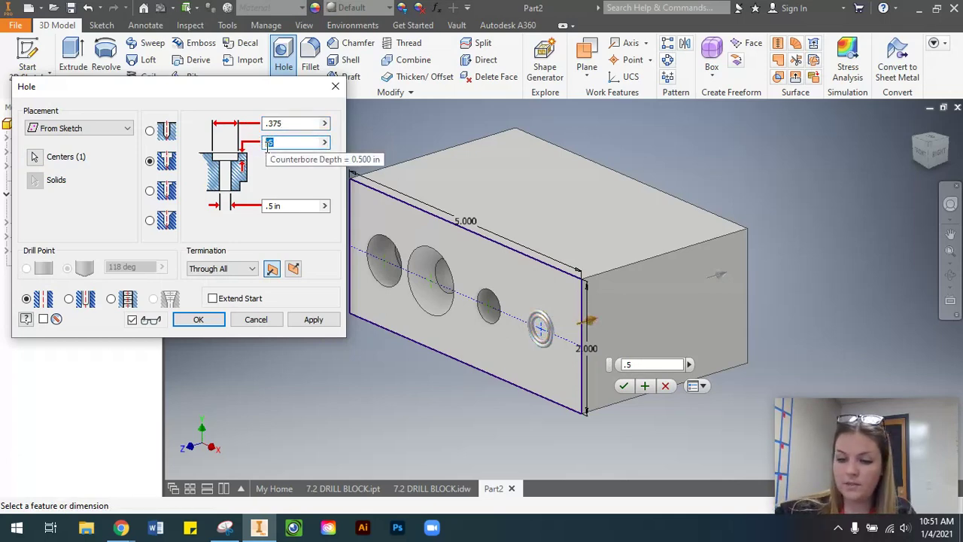
pyautogui.write('.25')
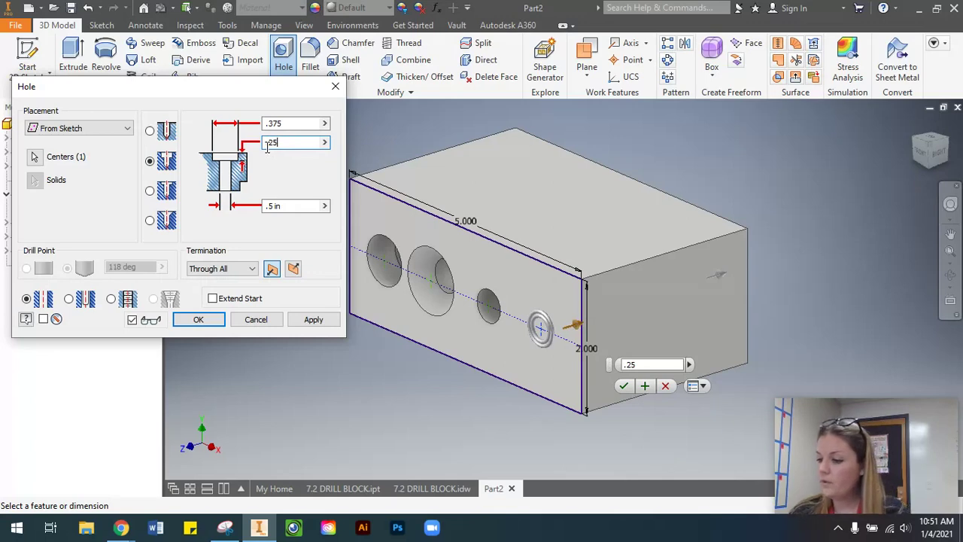
# Create the fourth hole using Distance termination, a .25 in hole diameter, and a 1 in depth
pyautogui.click(207, 269)
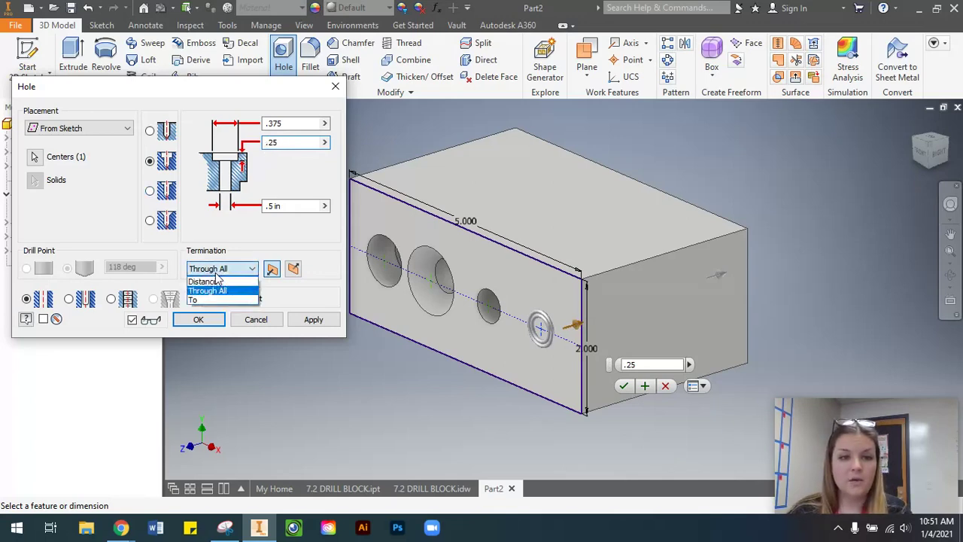
pyautogui.click(205, 282)
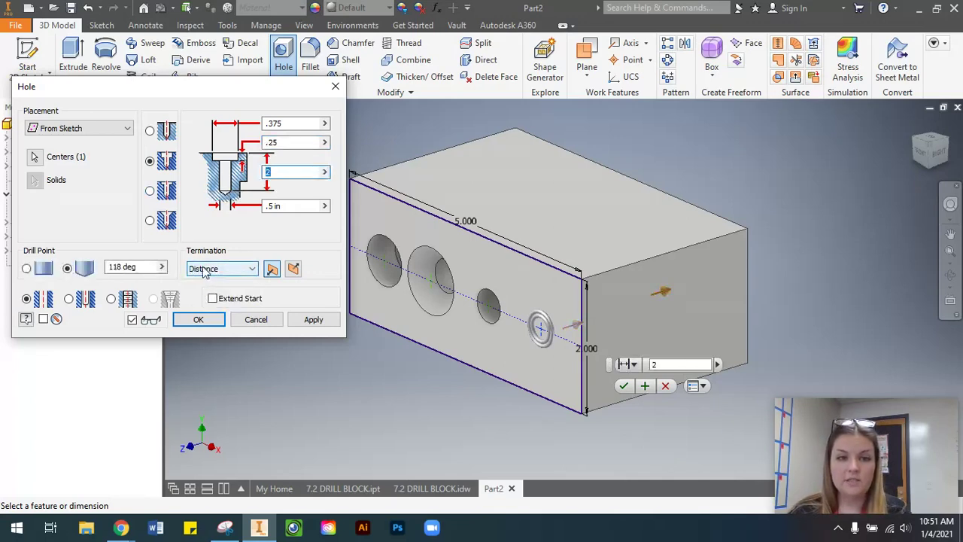
pyautogui.click(275, 206)
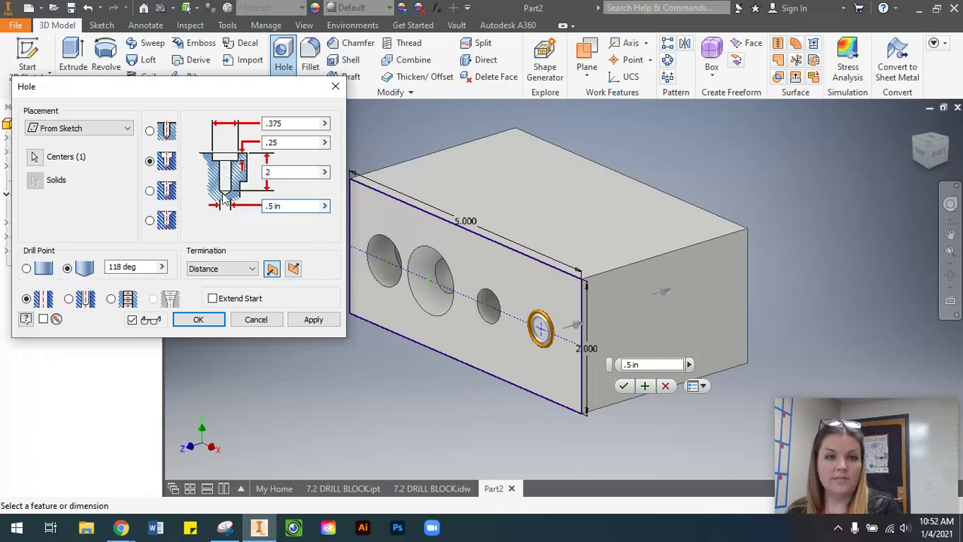
pyautogui.write('2')
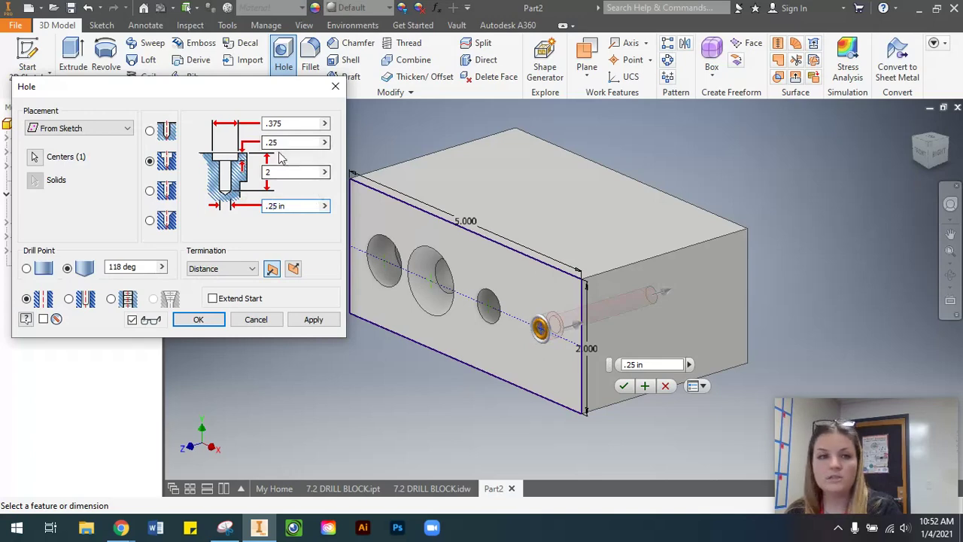
pyautogui.click(275, 174)
pyautogui.press('BackSpace')
pyautogui.write('1')
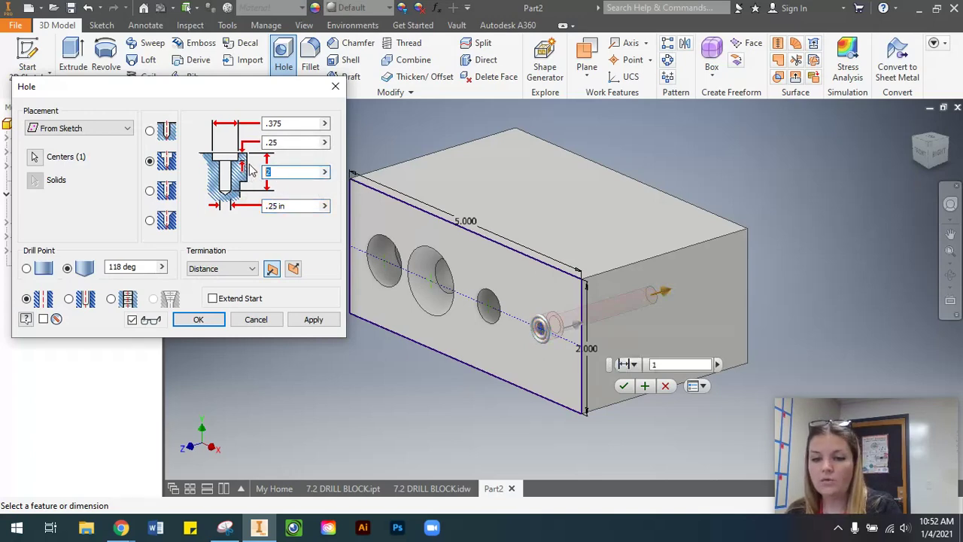
pyautogui.click(208, 324)
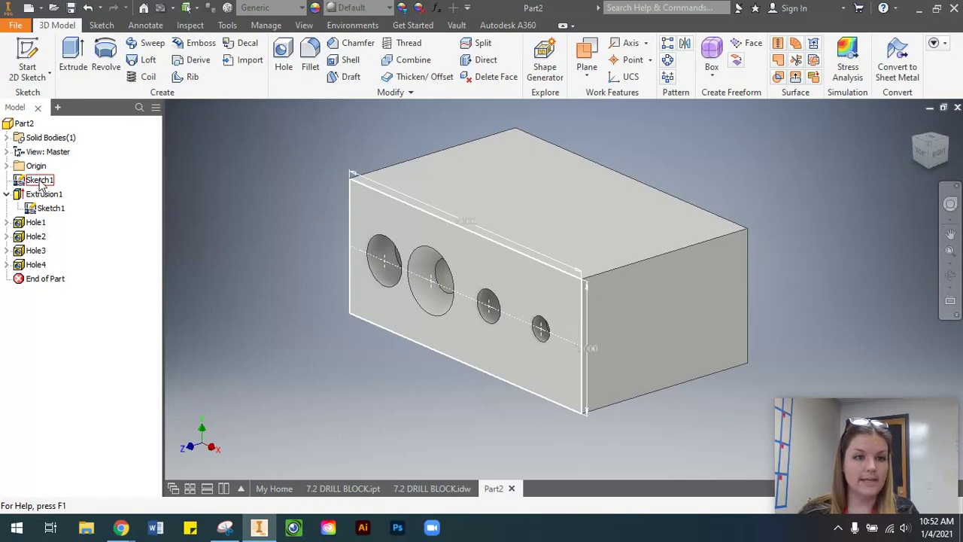
# Turn off the visibility of Sketch1 under Extrusion1
pyautogui.rightClick(49, 208)
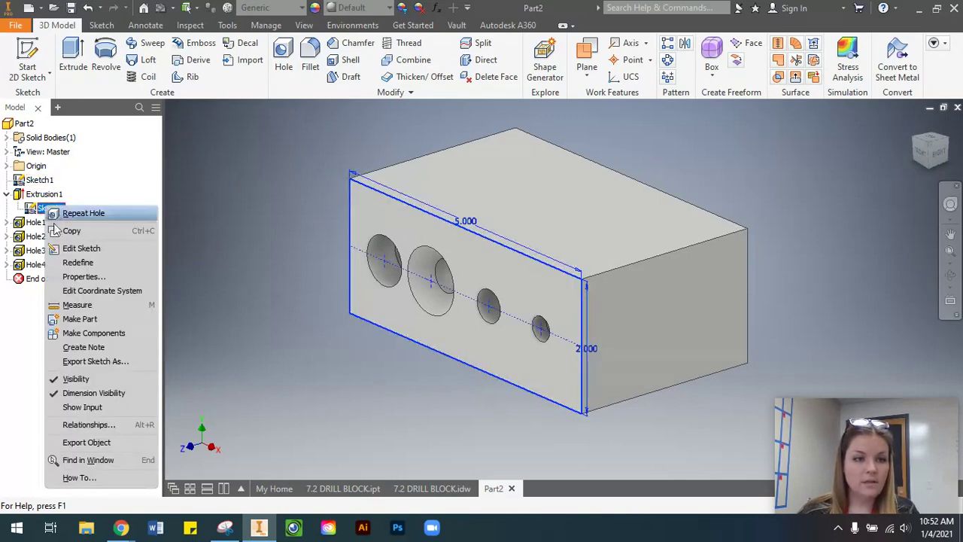
pyautogui.click(112, 379)
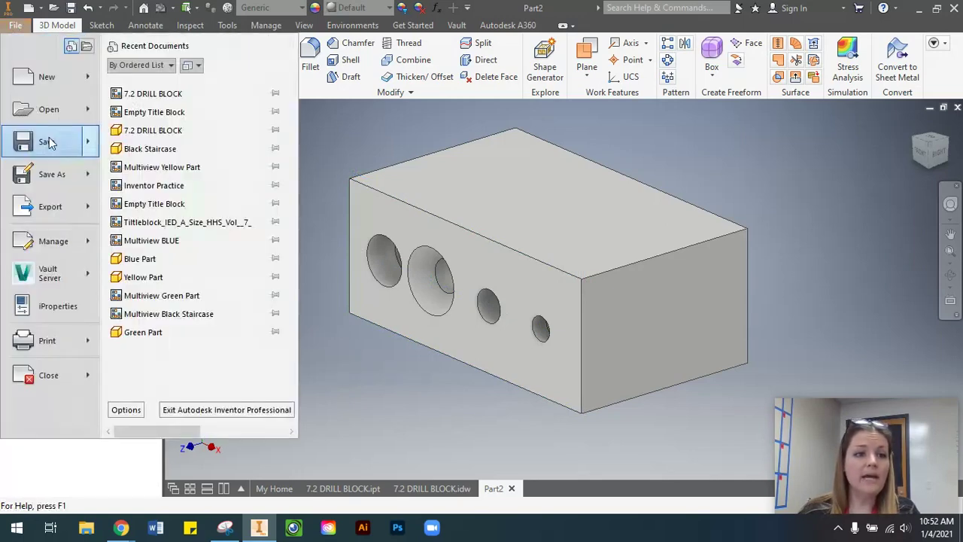
# Try to save the part as 7.2 DRILL BLOCK in the Holes & Circles folder, replacing the existing file
pyautogui.click(46, 144)
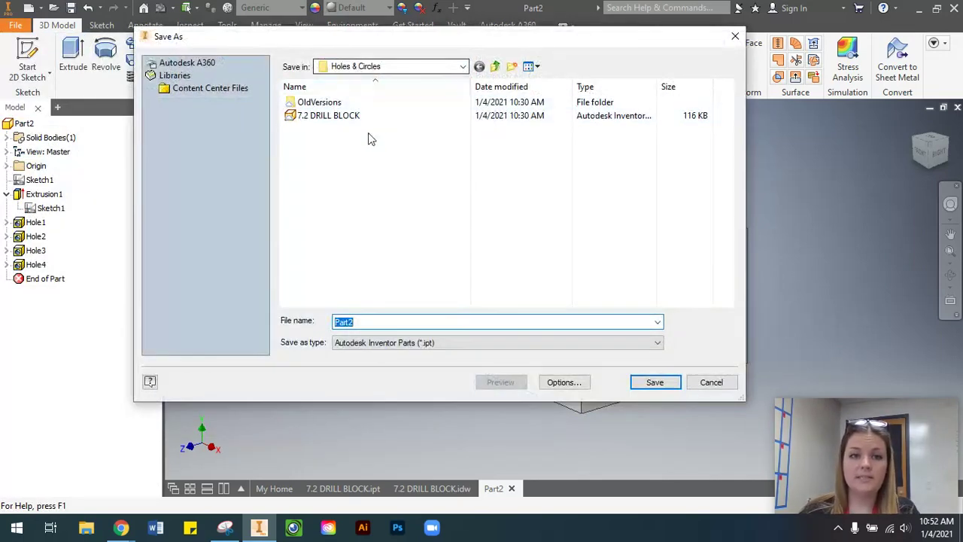
pyautogui.click(329, 118)
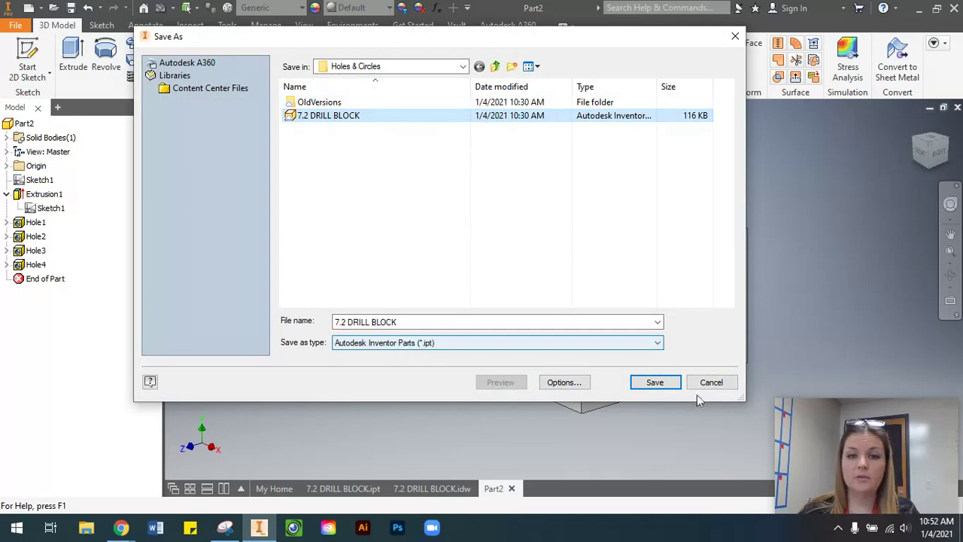
pyautogui.click(653, 382)
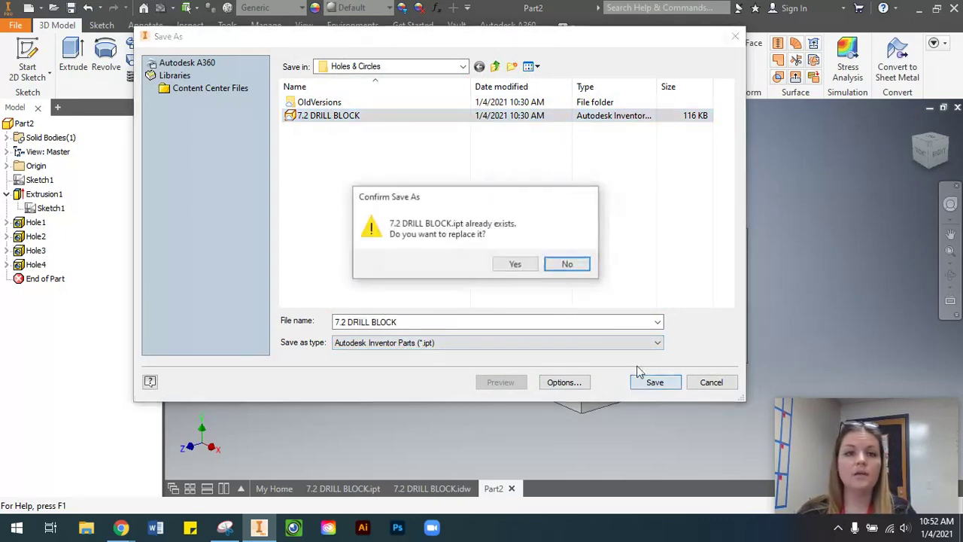
pyautogui.click(528, 269)
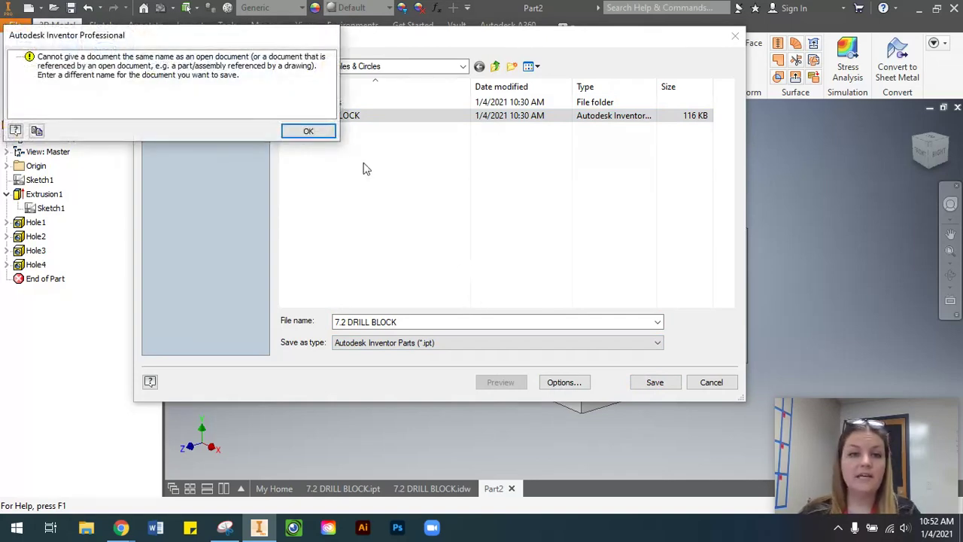
pyautogui.click(309, 131)
pyautogui.click(712, 382)
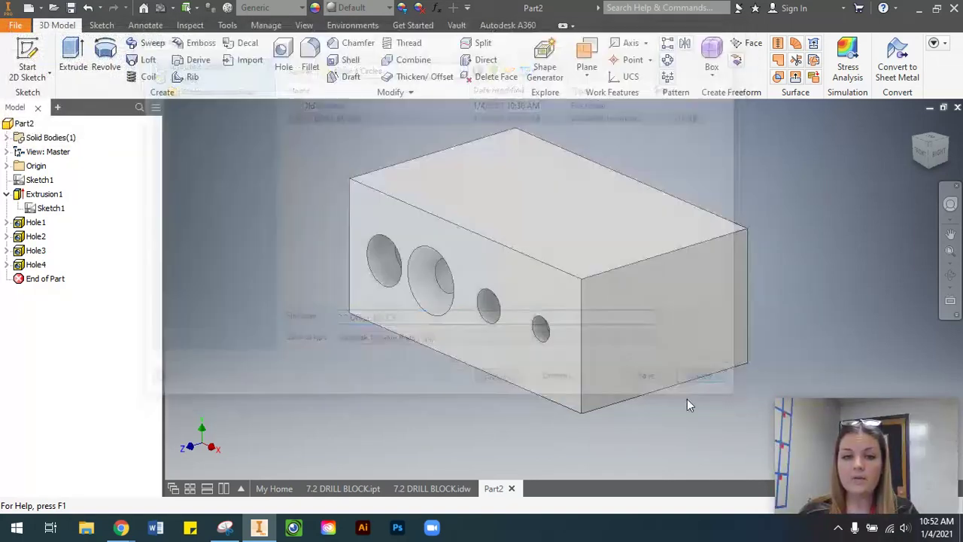